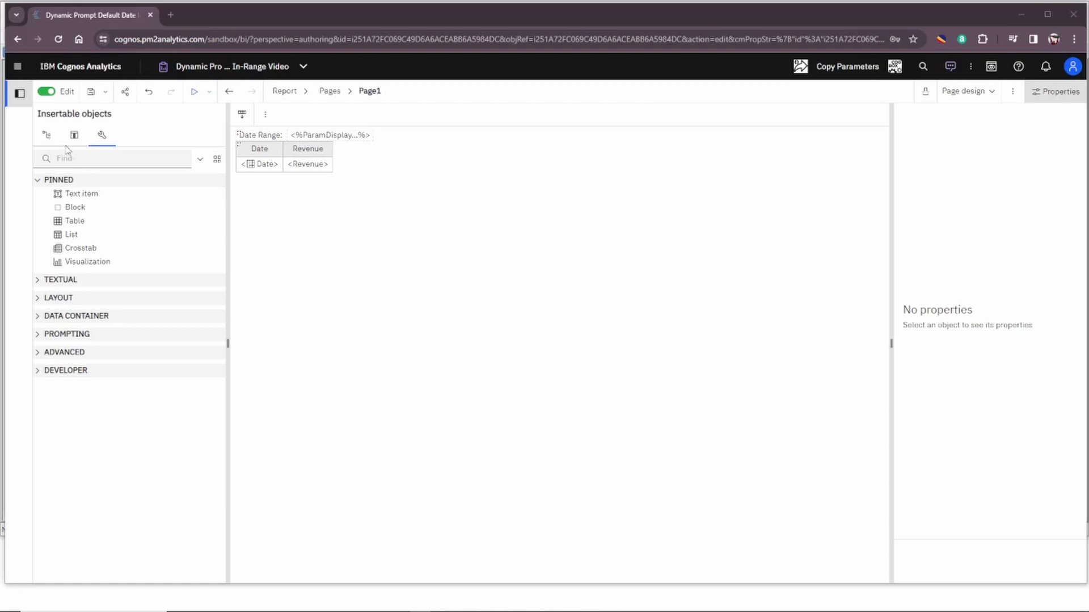
Show the Source query tree and run the report with its default Jan 12, 2024 dates
click(46, 137)
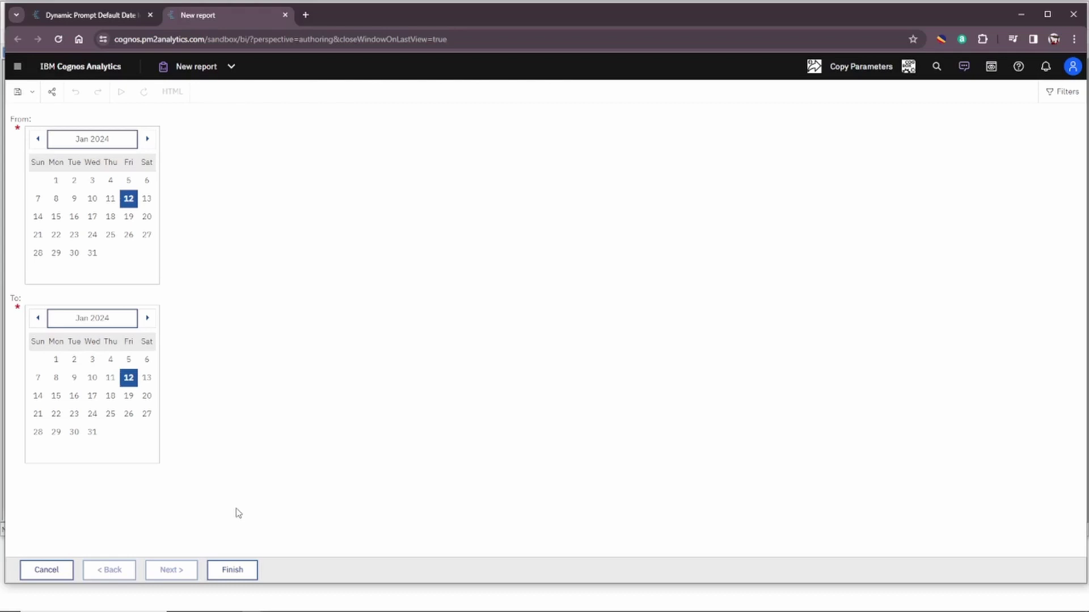
click(238, 566)
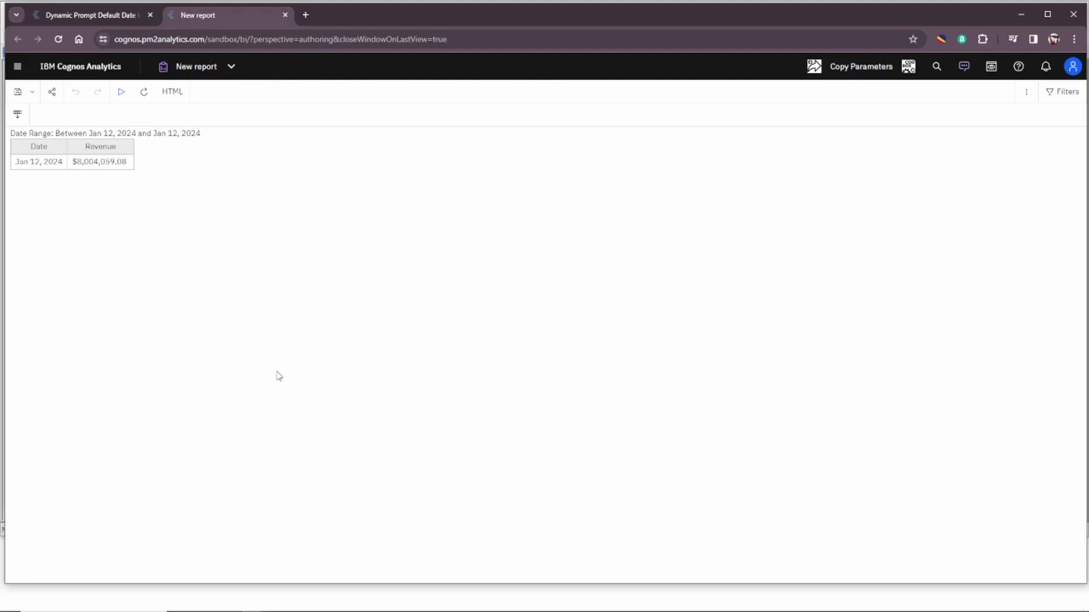
Close the report output and bring up the Parameters view listing the required DateRange parameter
click(285, 15)
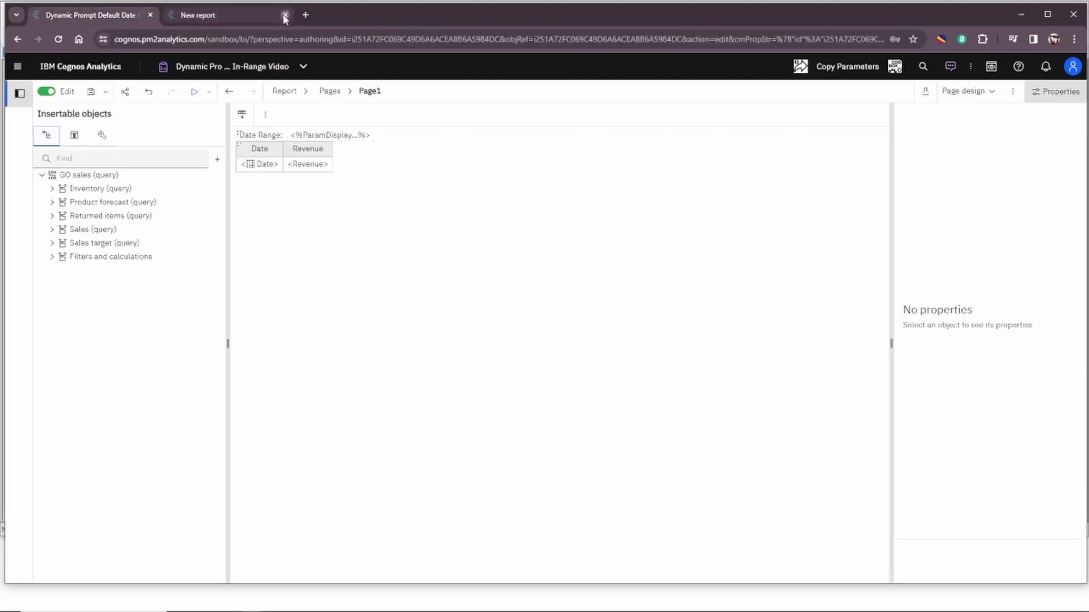
click(287, 93)
click(289, 275)
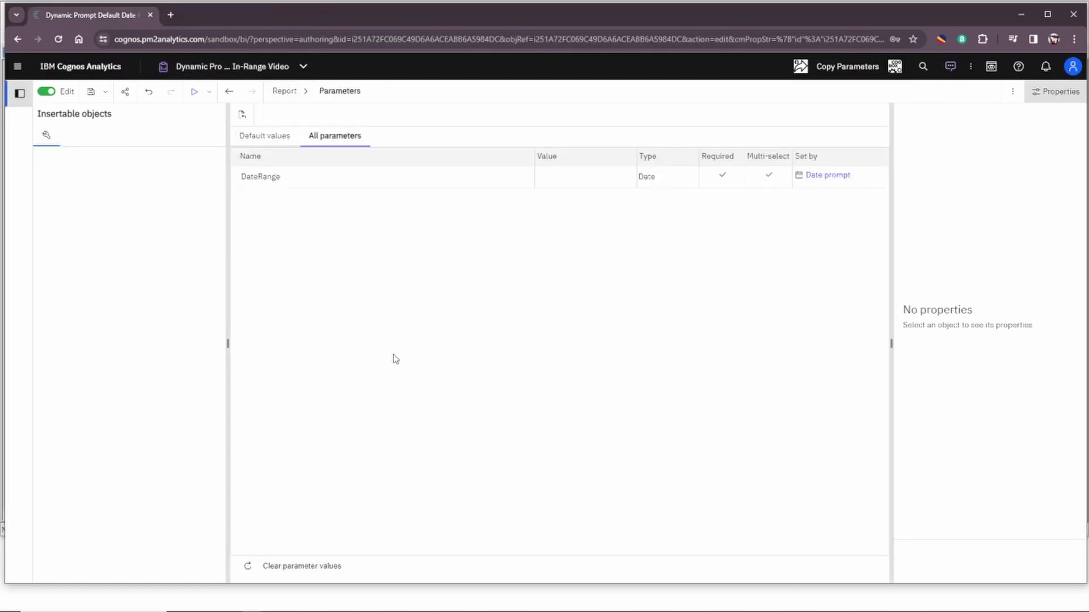
click(286, 93)
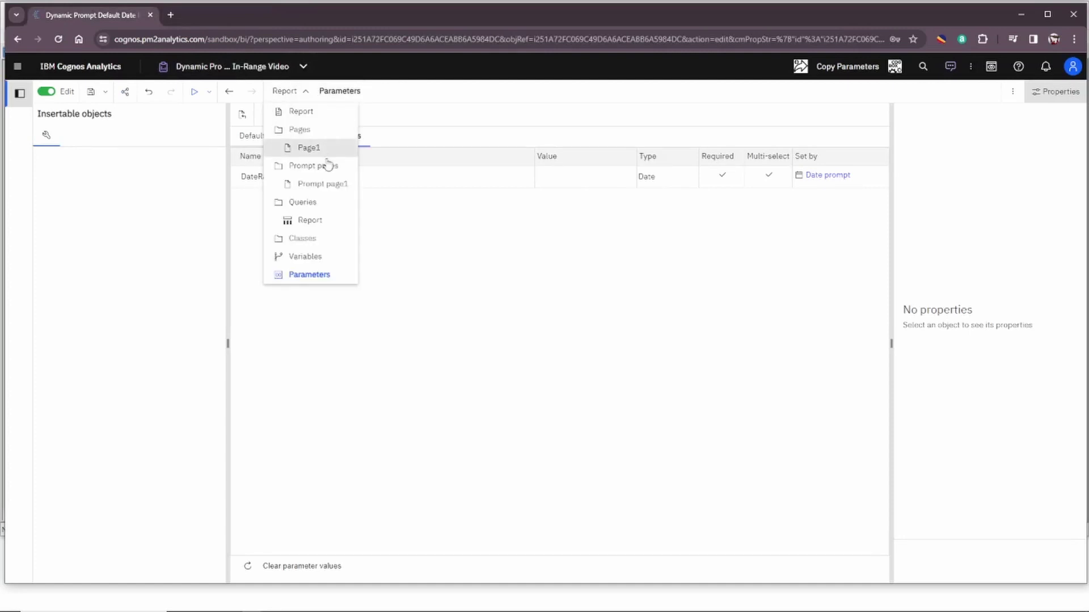
click(310, 275)
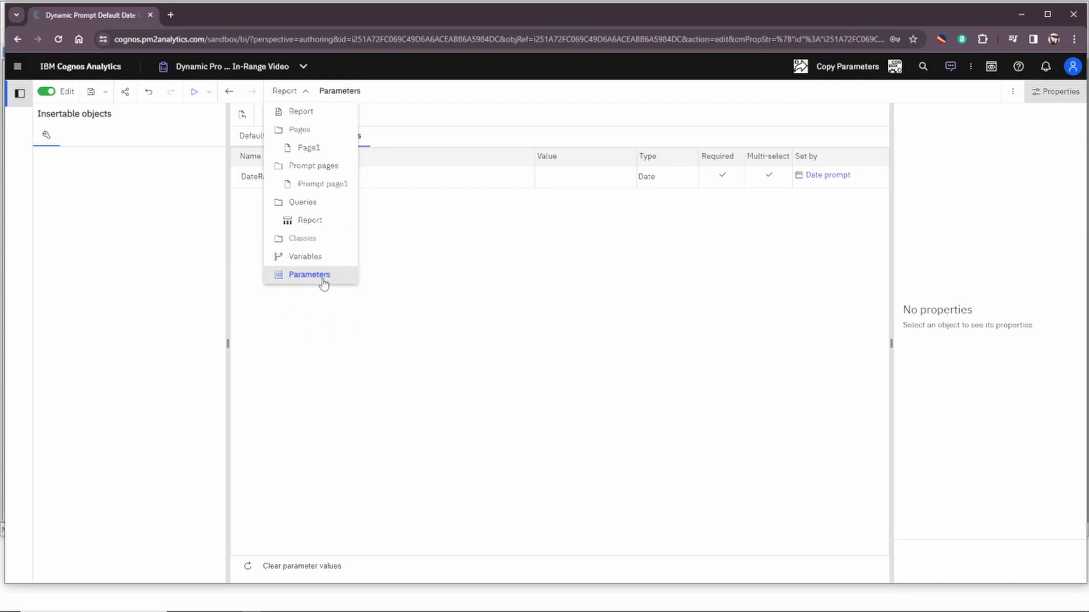
click(544, 324)
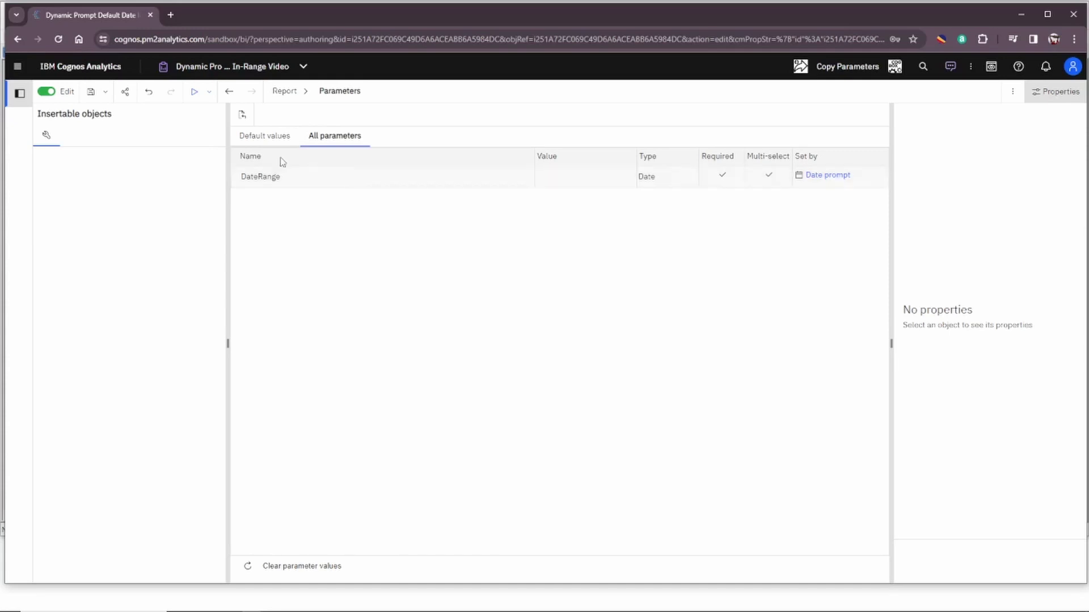
Add a date parameter named DateRange under the Default values tab
click(258, 138)
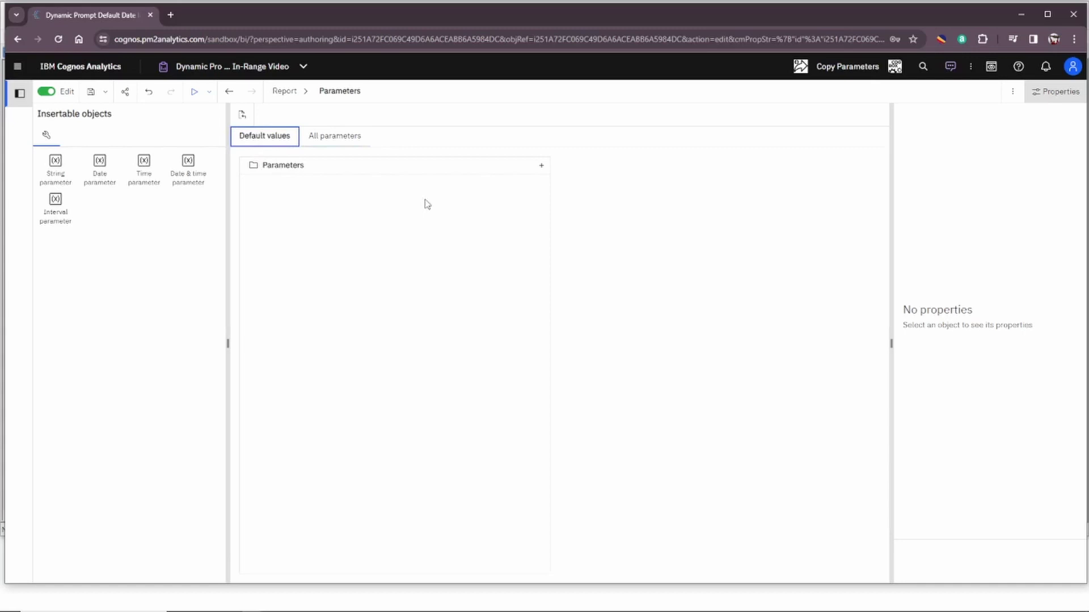
click(542, 170)
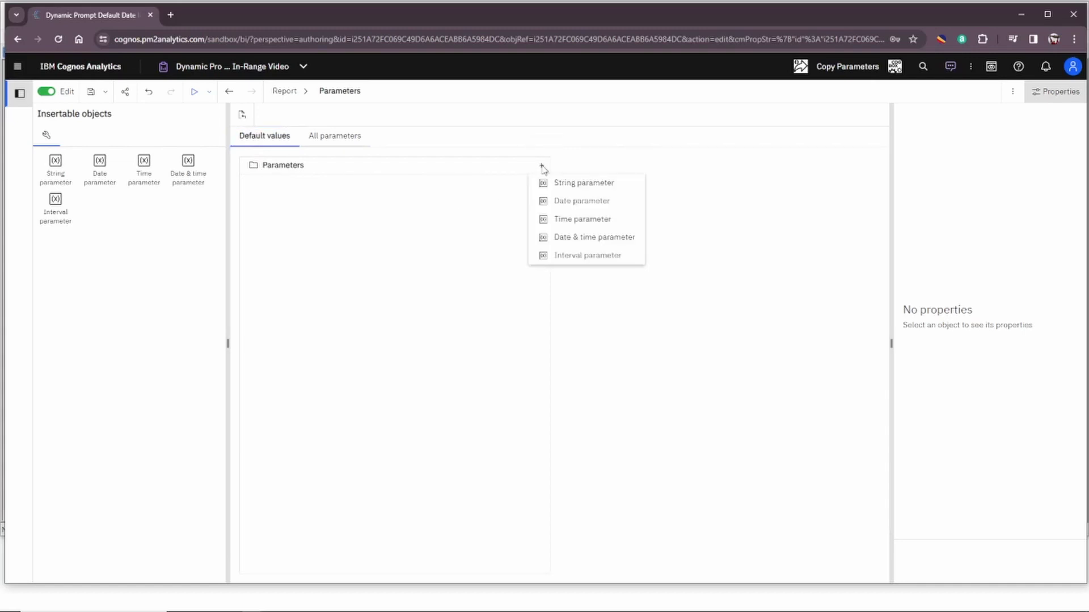
click(564, 204)
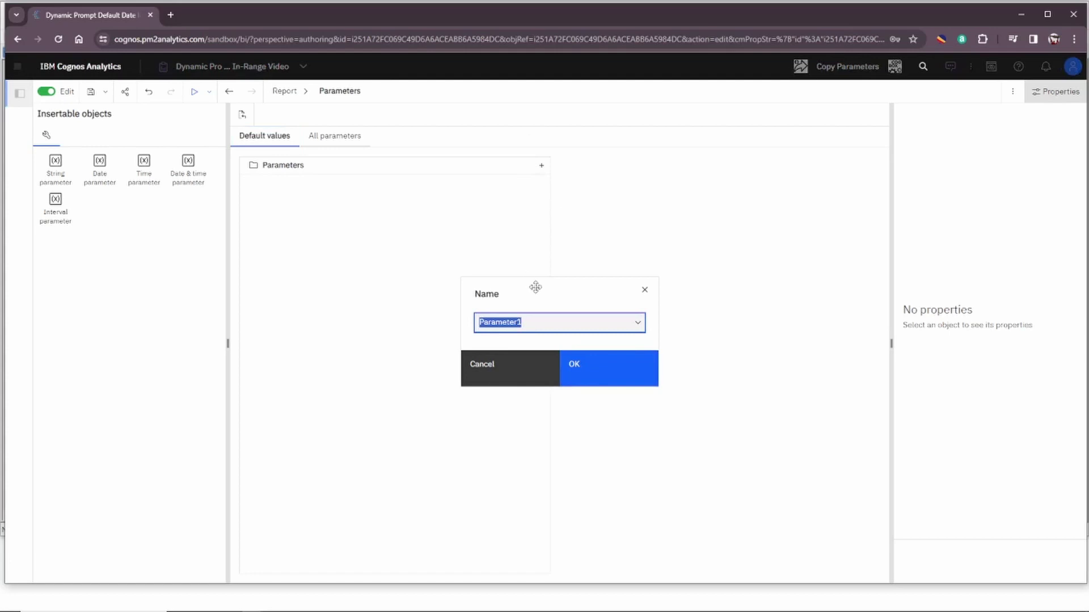
click(638, 322)
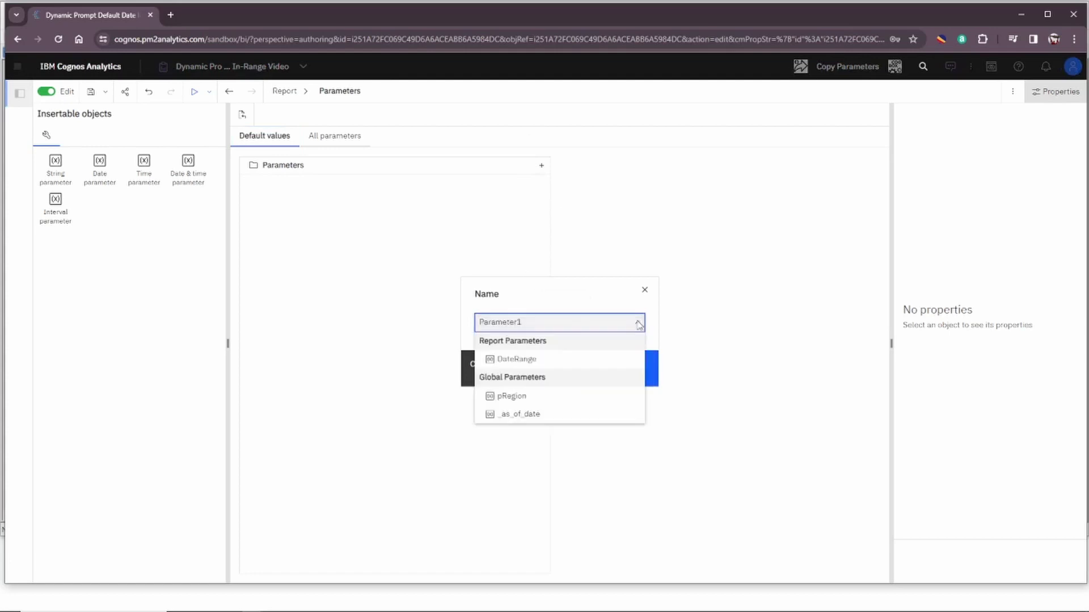
click(543, 360)
click(592, 366)
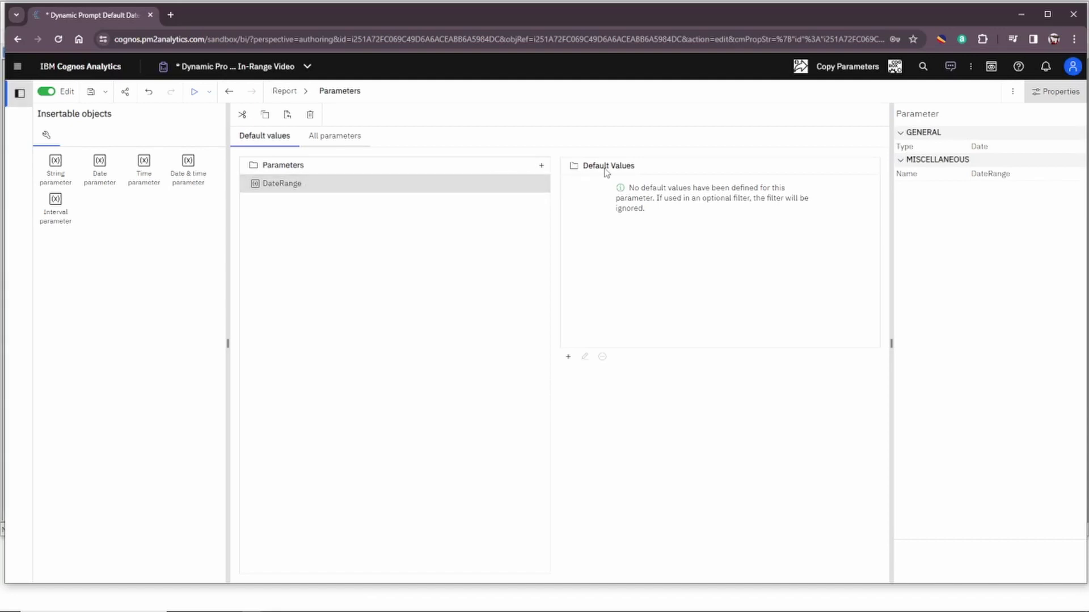
Add a range default value for DateRange with both Minimum and Maximum enabled
click(568, 359)
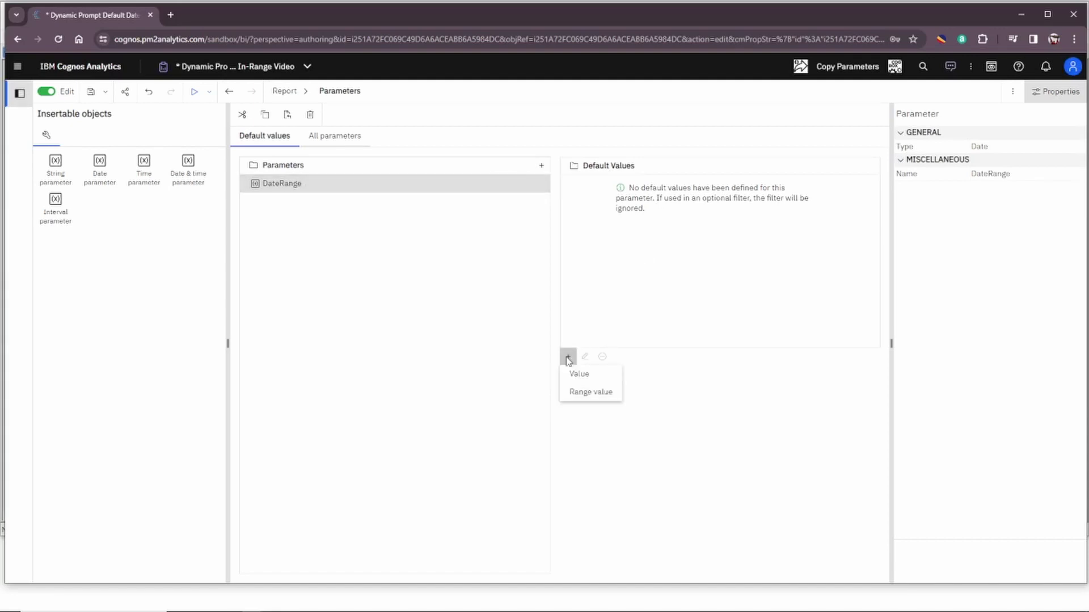
click(595, 395)
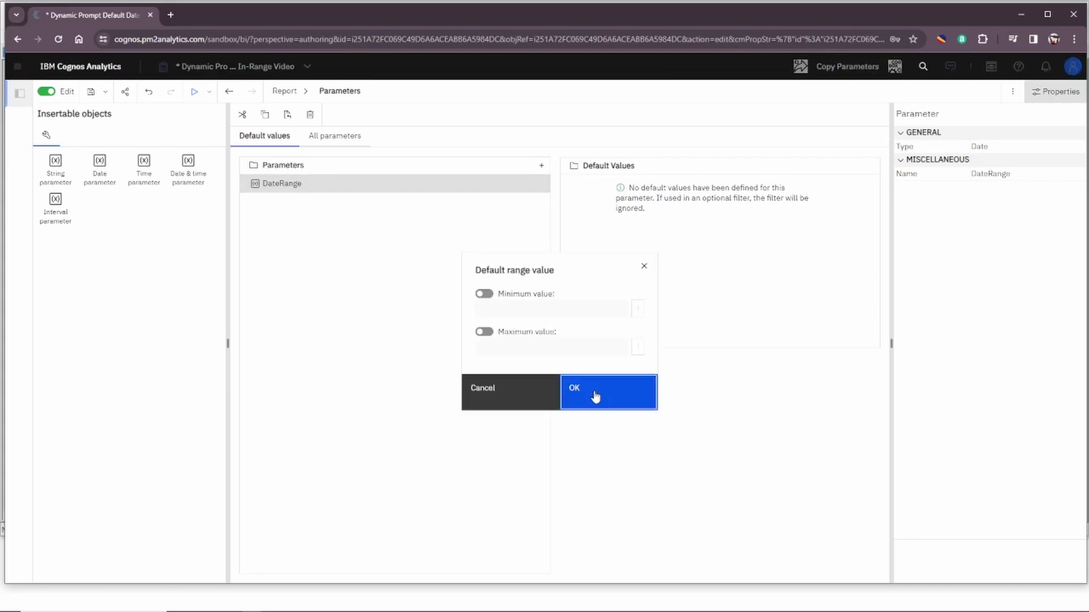
click(488, 296)
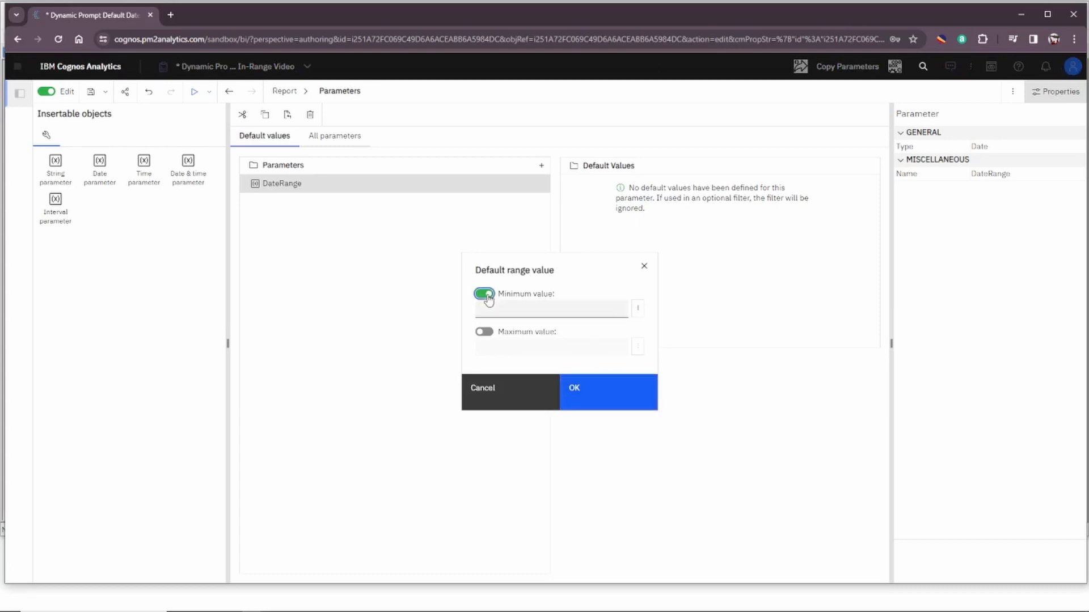
click(485, 333)
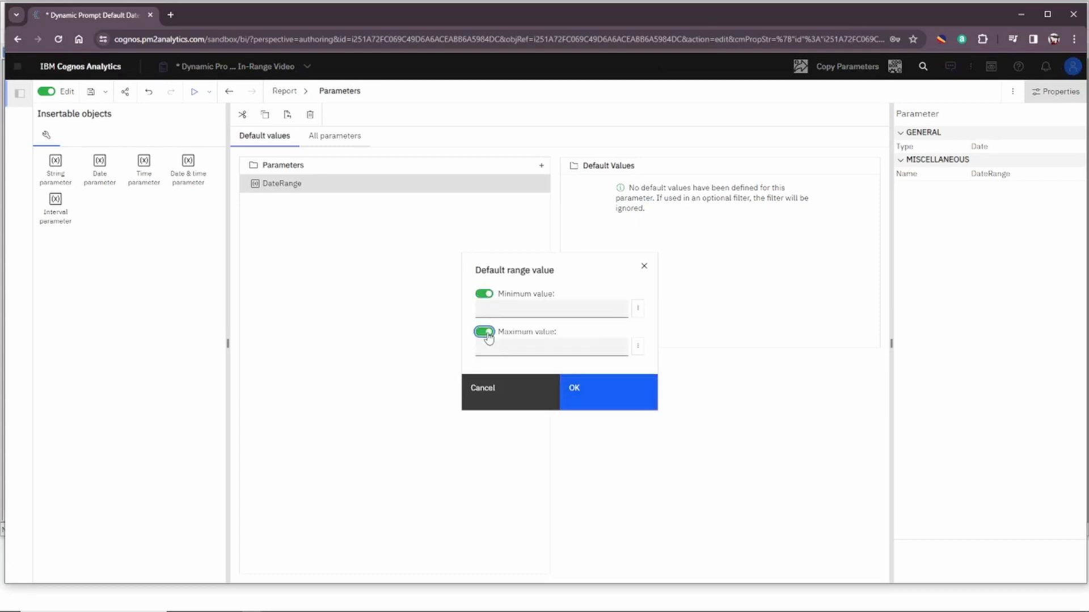
Set the minimum value's source type to Report expression and bring up its expression editor
click(638, 313)
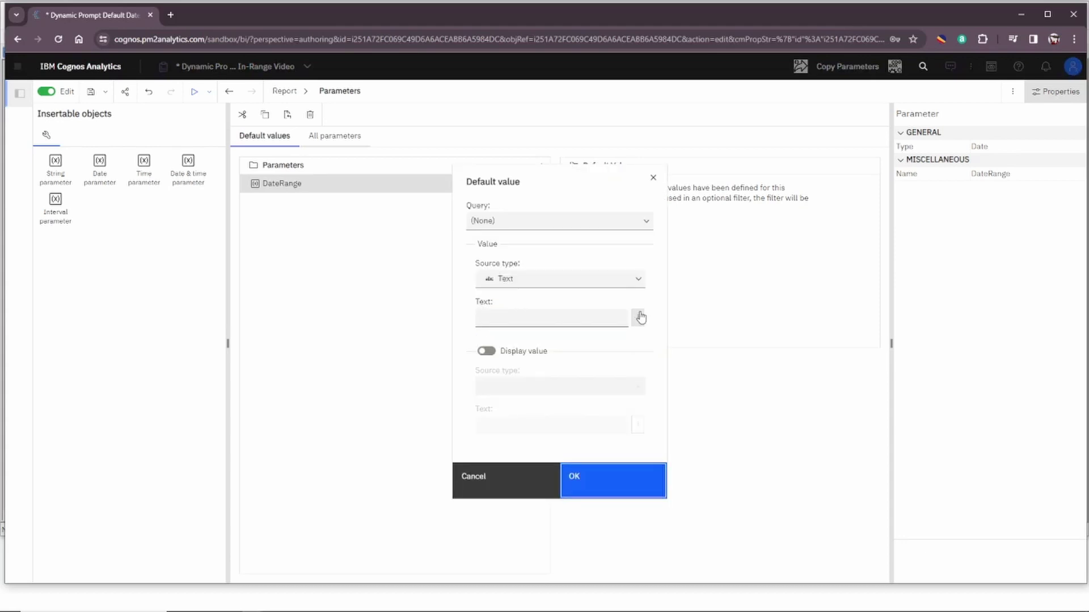
click(641, 280)
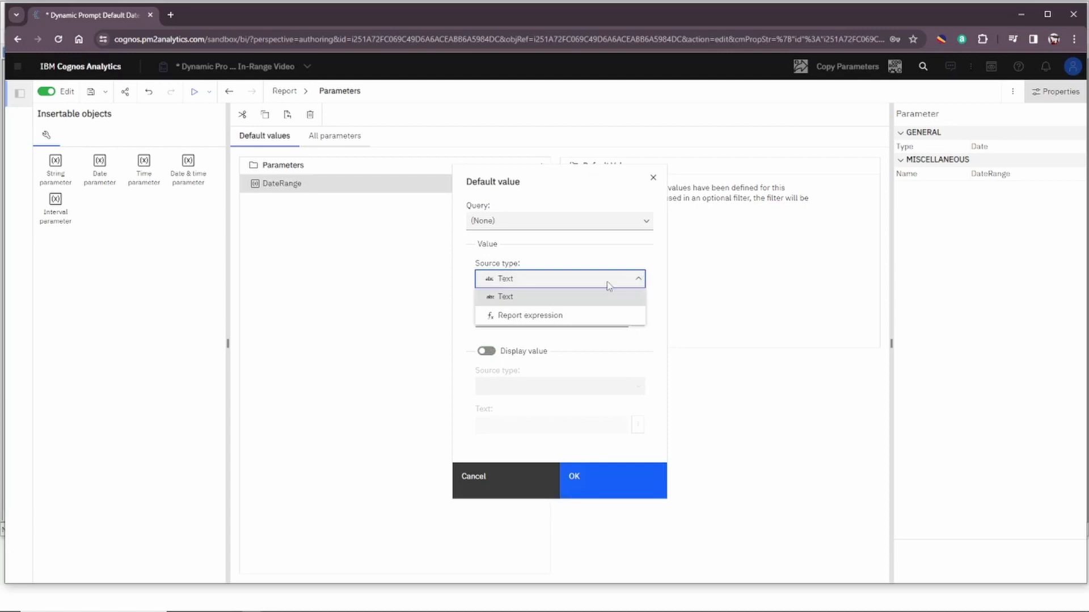
click(549, 315)
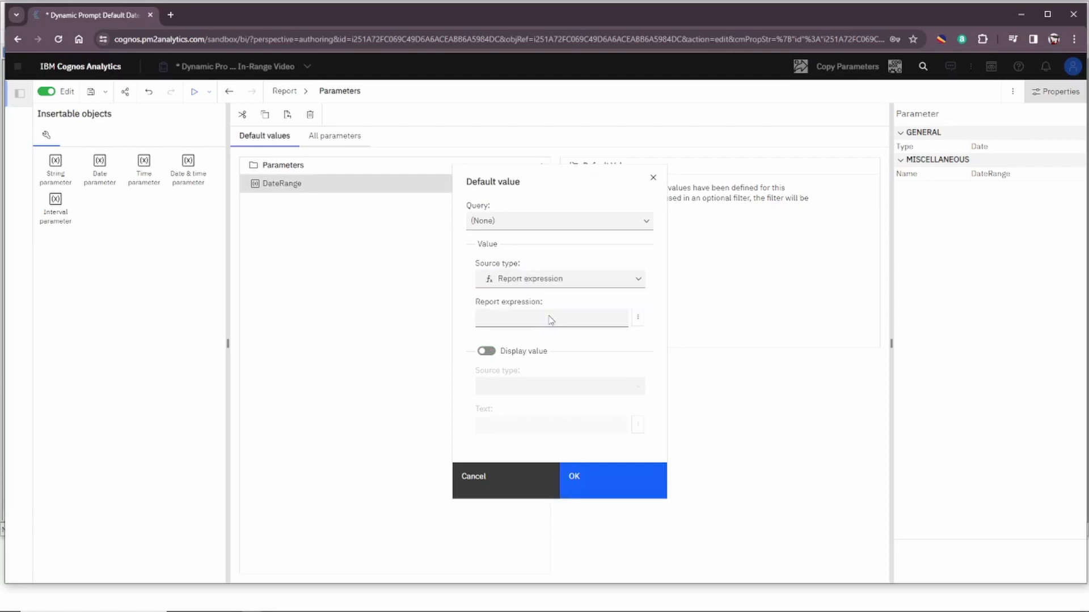
click(636, 318)
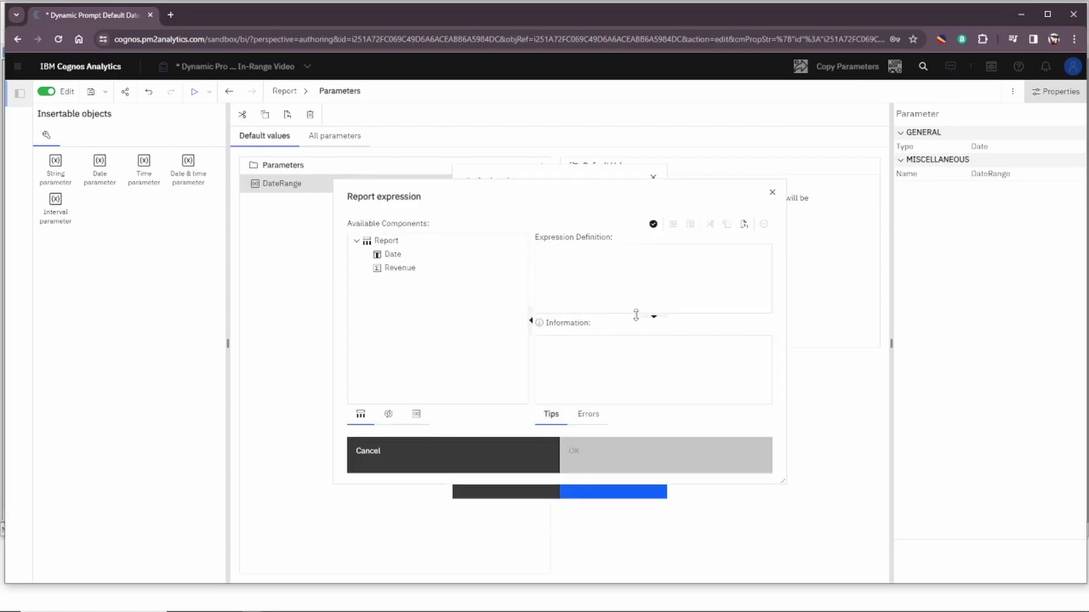
Copy the _first_of_month (ReportDate ()) expression from the Notepad++ notes back to Cognos
key(alt+Tab)
key(alt+Tab)
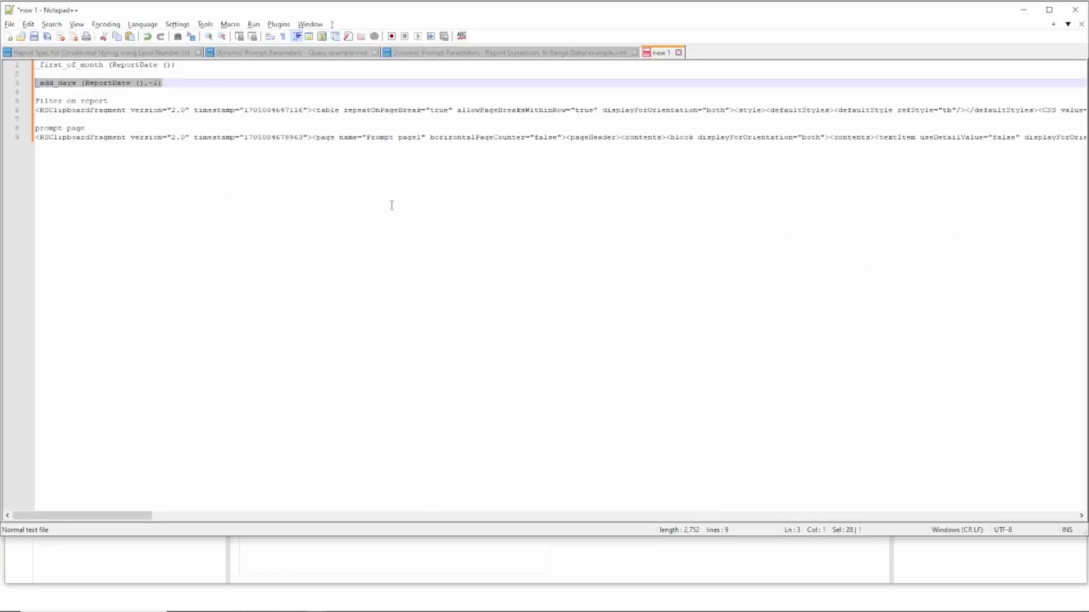
drag(176, 65, 35, 66)
right_click(49, 67)
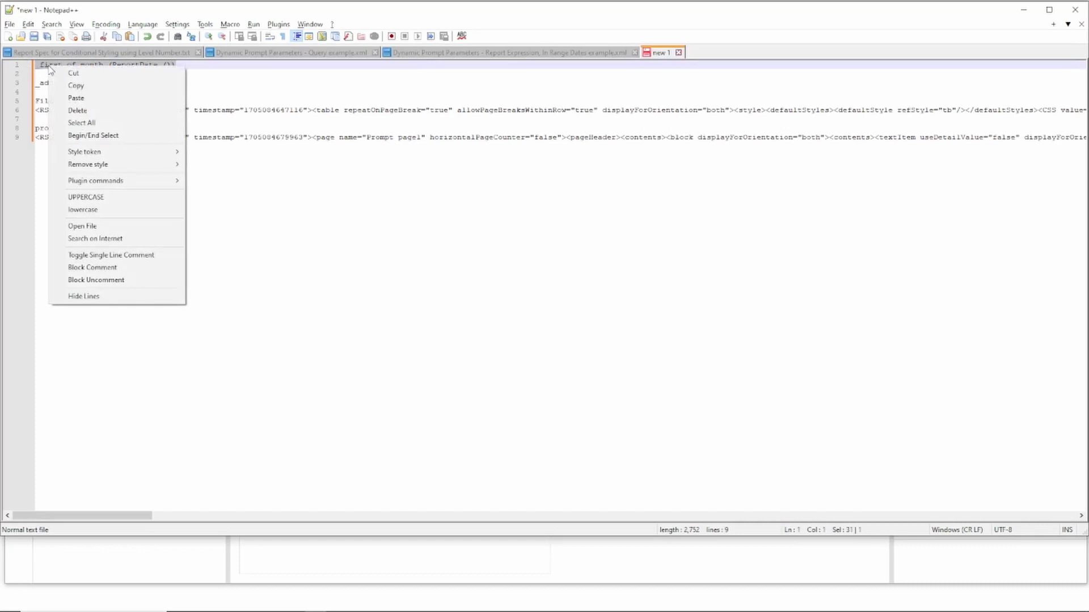
click(76, 85)
key(alt+Tab)
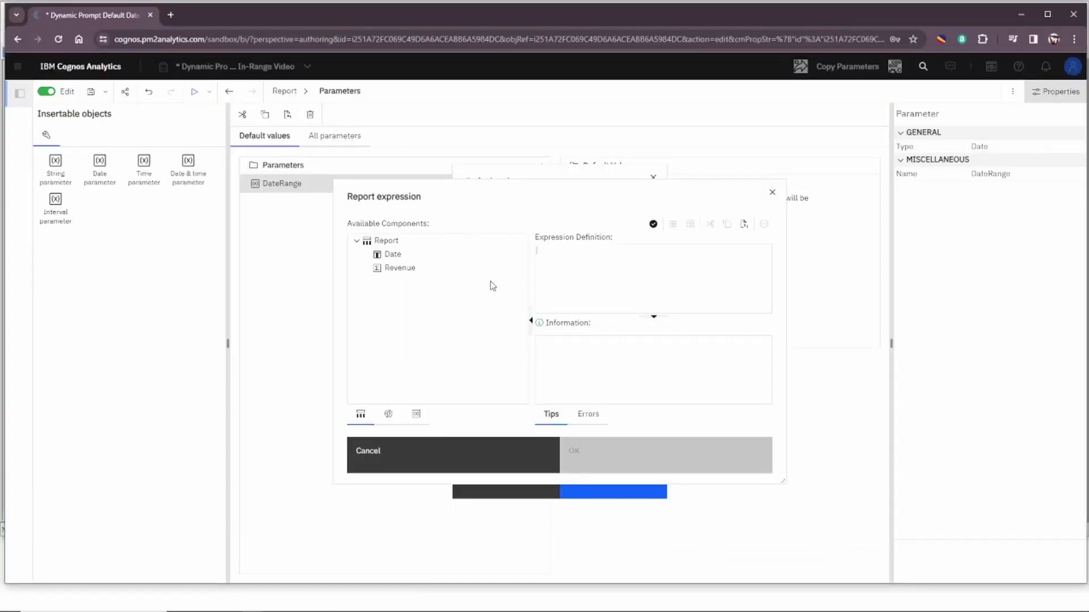
Set the minimum default to the expression _first_of_month (ReportDate ())
key(ctrl+v)
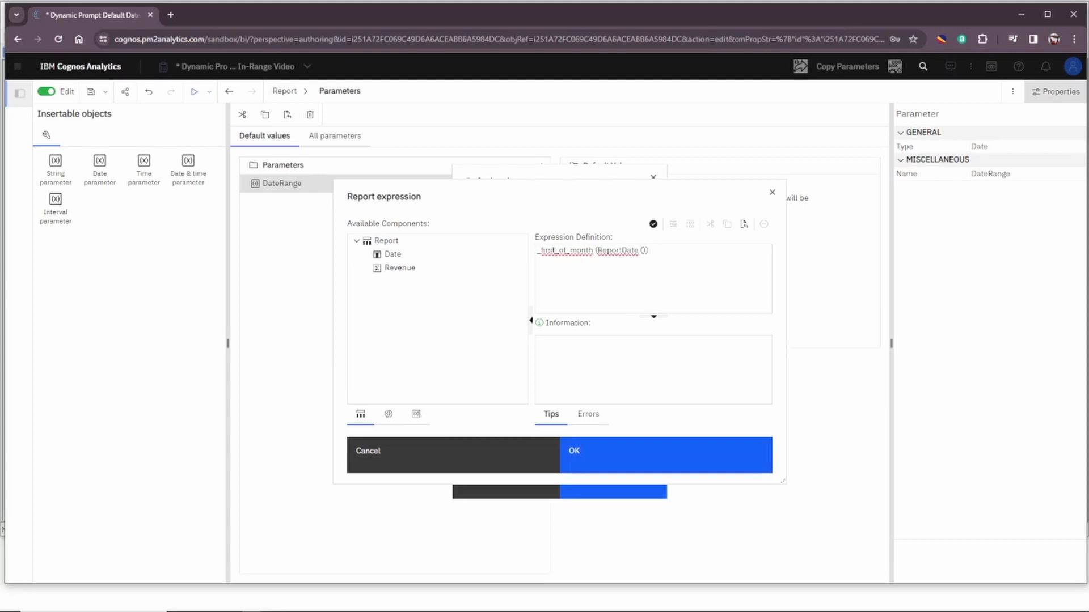
click(650, 453)
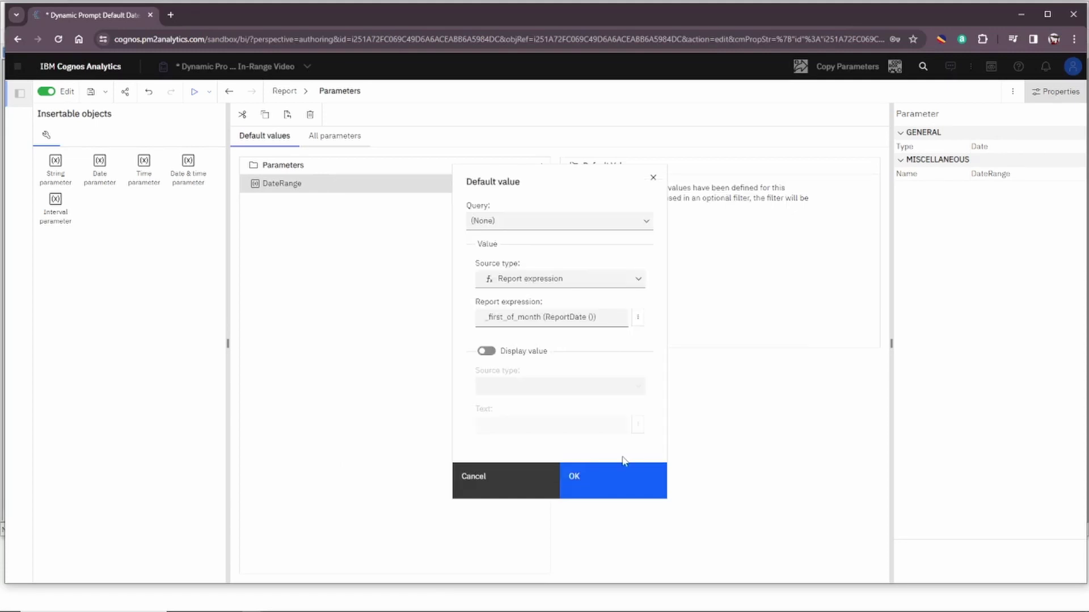
click(603, 475)
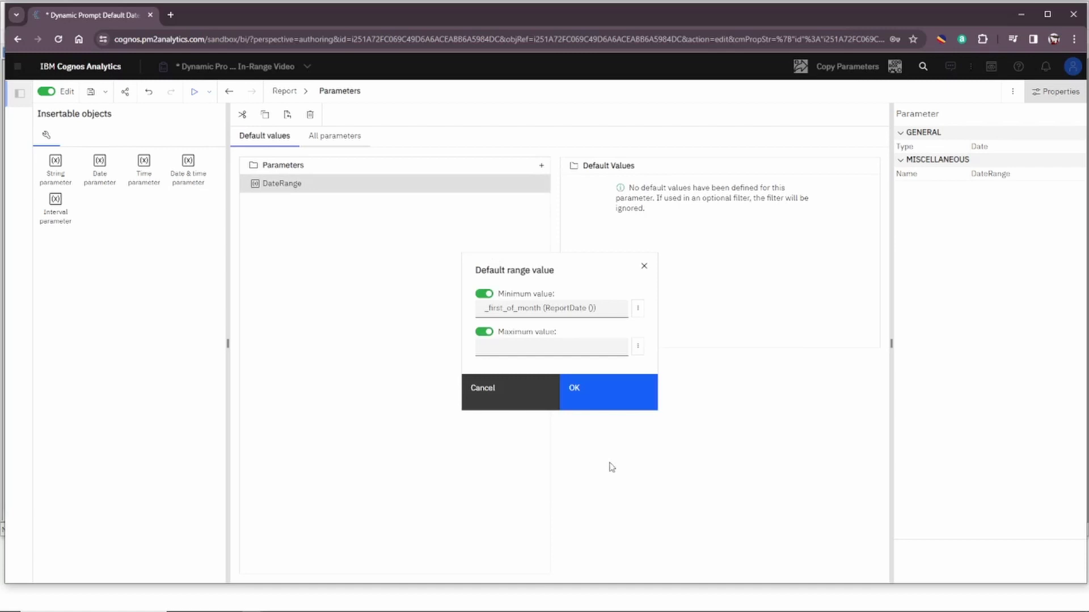
Set the maximum default to the report expression _add_days (ReportDate (),-1) for yesterday
click(637, 347)
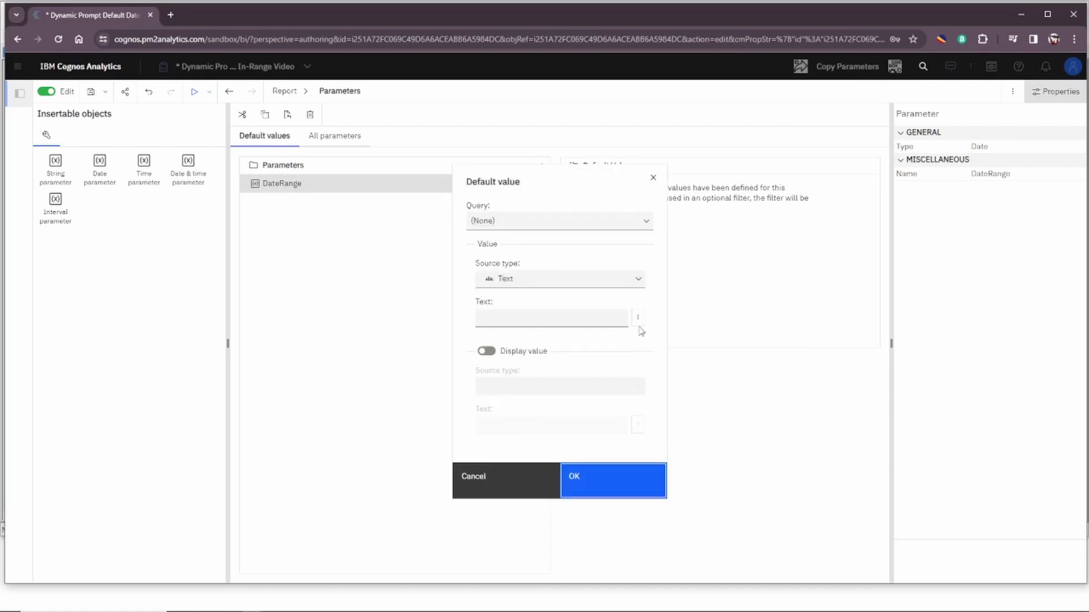
click(638, 278)
click(549, 313)
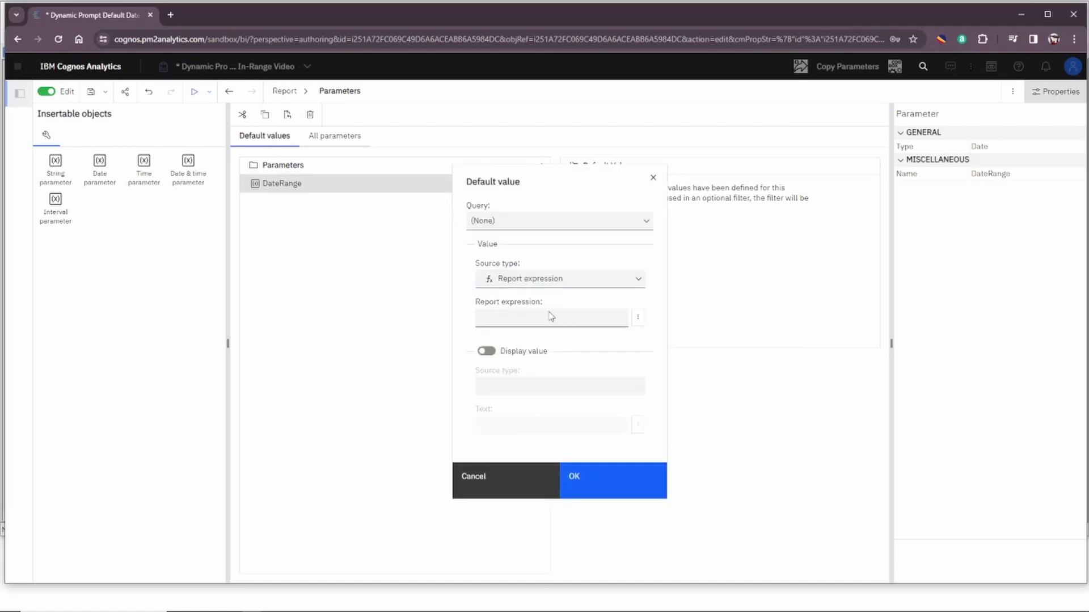
key(alt+Tab)
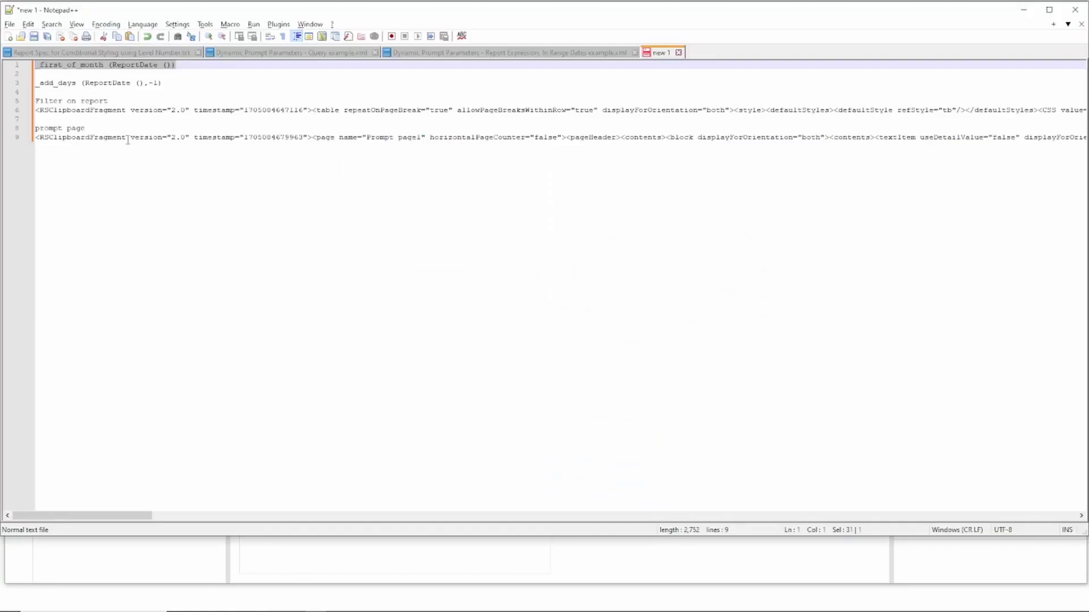
drag(161, 83, 33, 84)
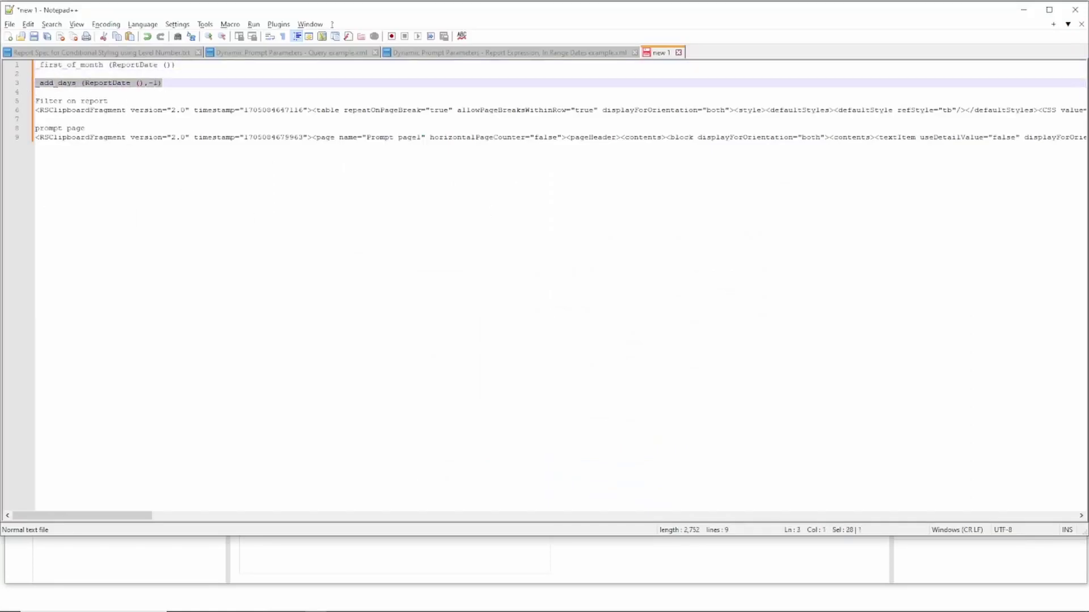
key(alt+Tab)
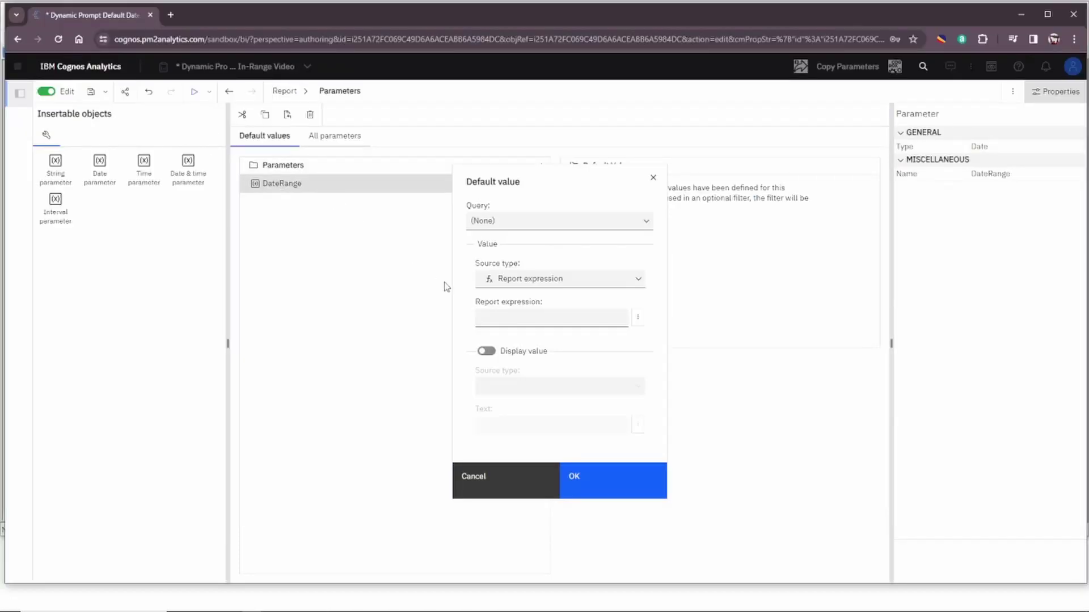
click(637, 317)
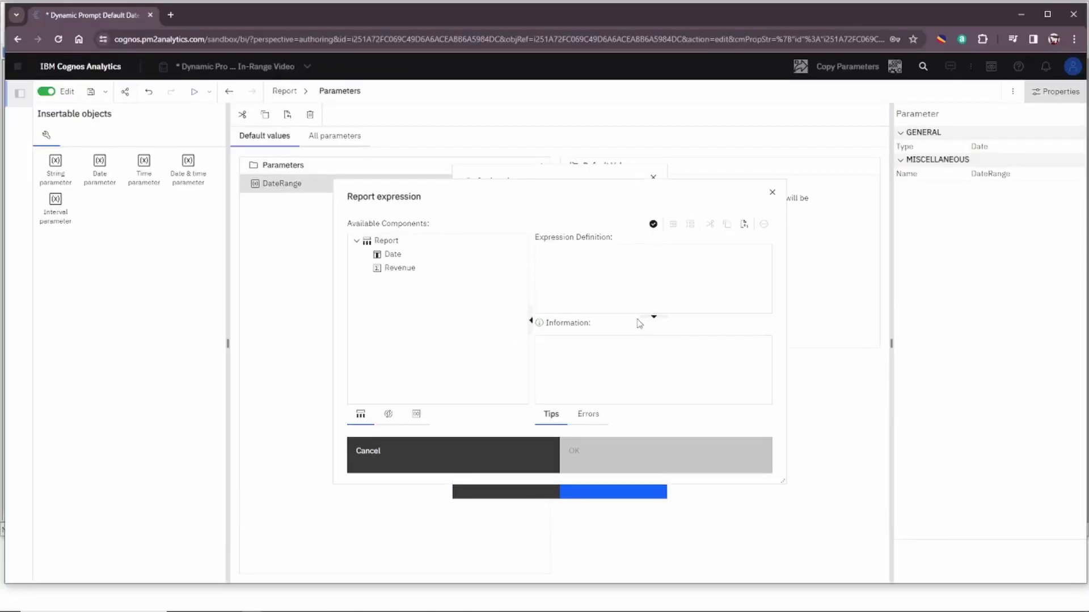
key(ctrl+v)
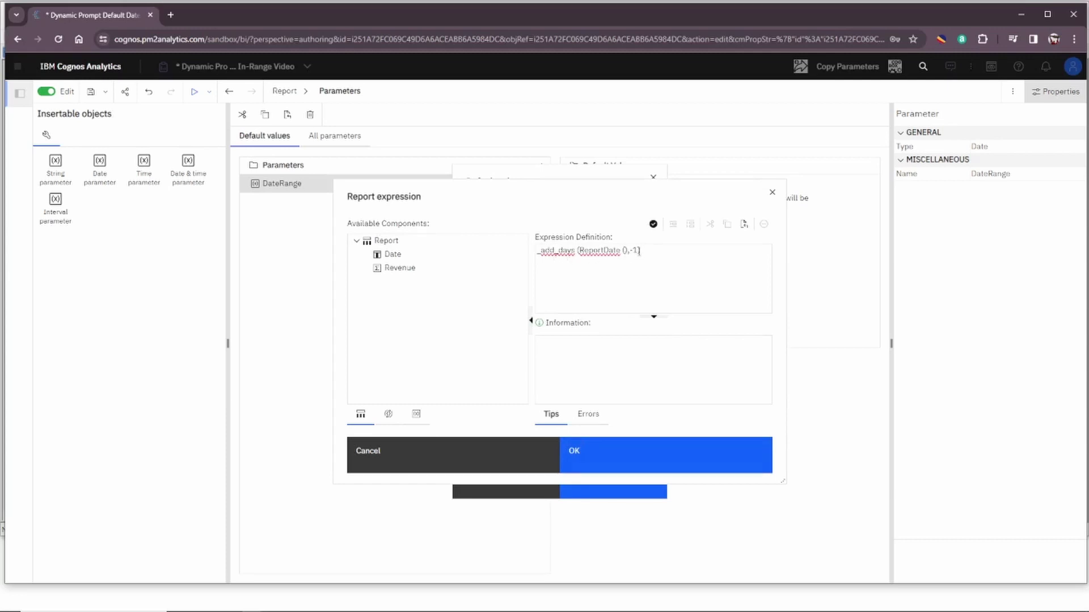
click(636, 463)
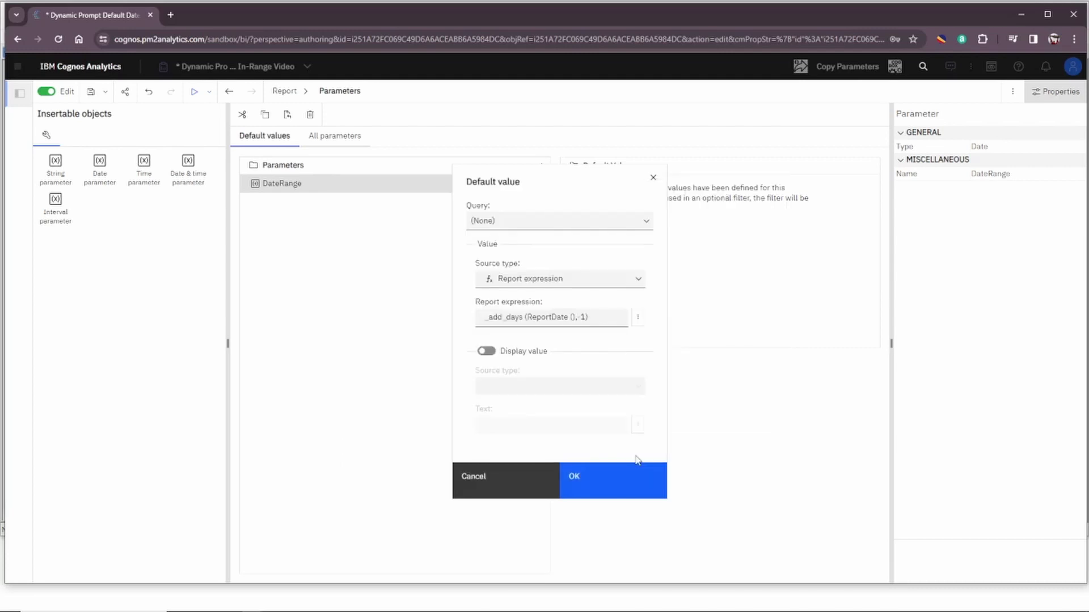
click(620, 478)
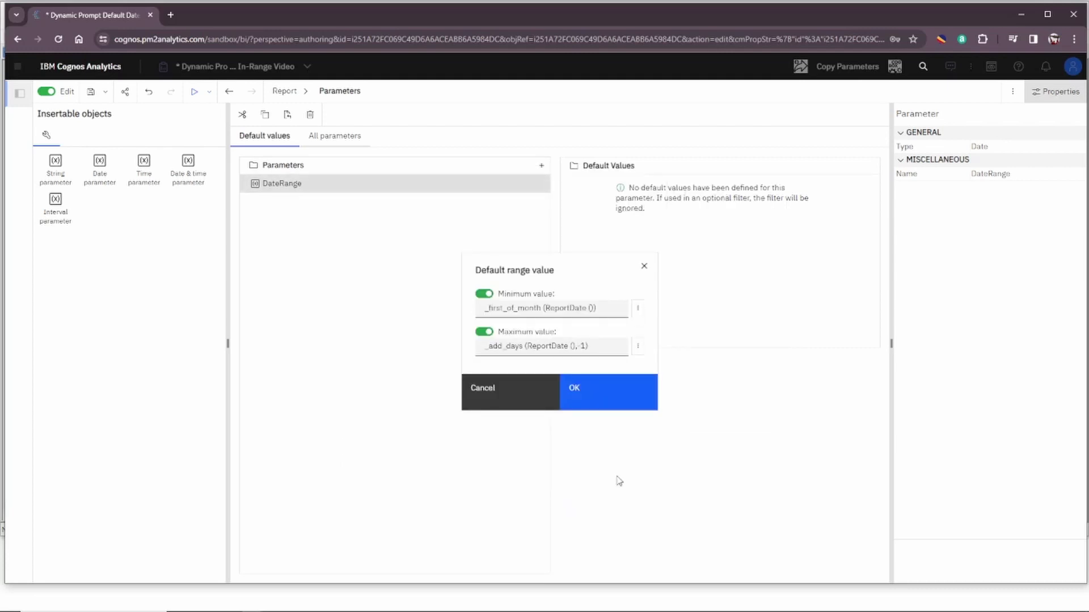
Confirm the DateRange default range of first of month through yesterday
click(609, 394)
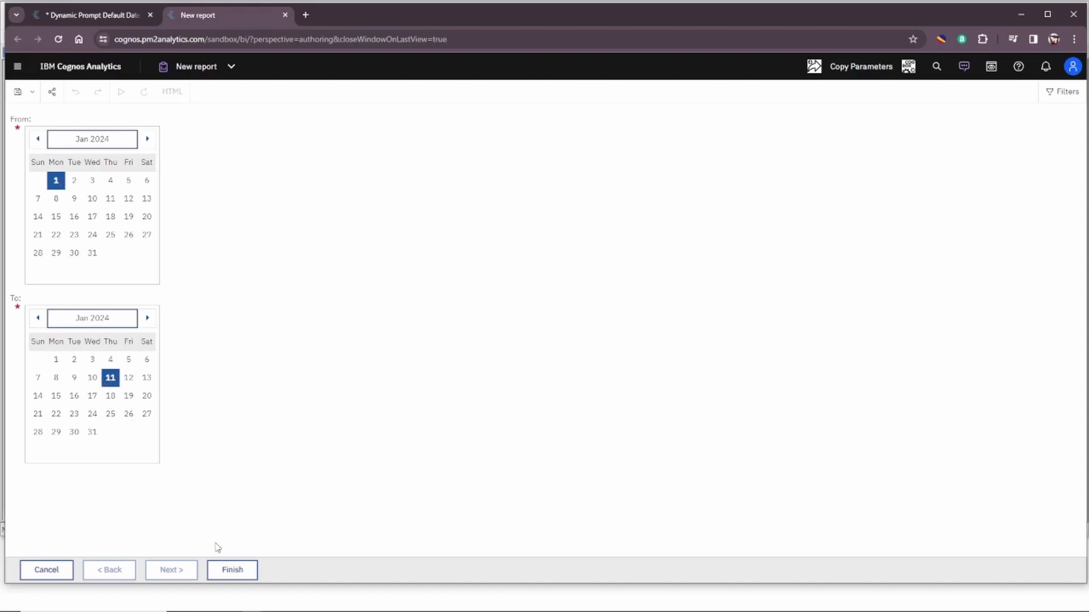
Run the report using the default Jan 1 to Jan 11, 2024 prompt dates
click(232, 569)
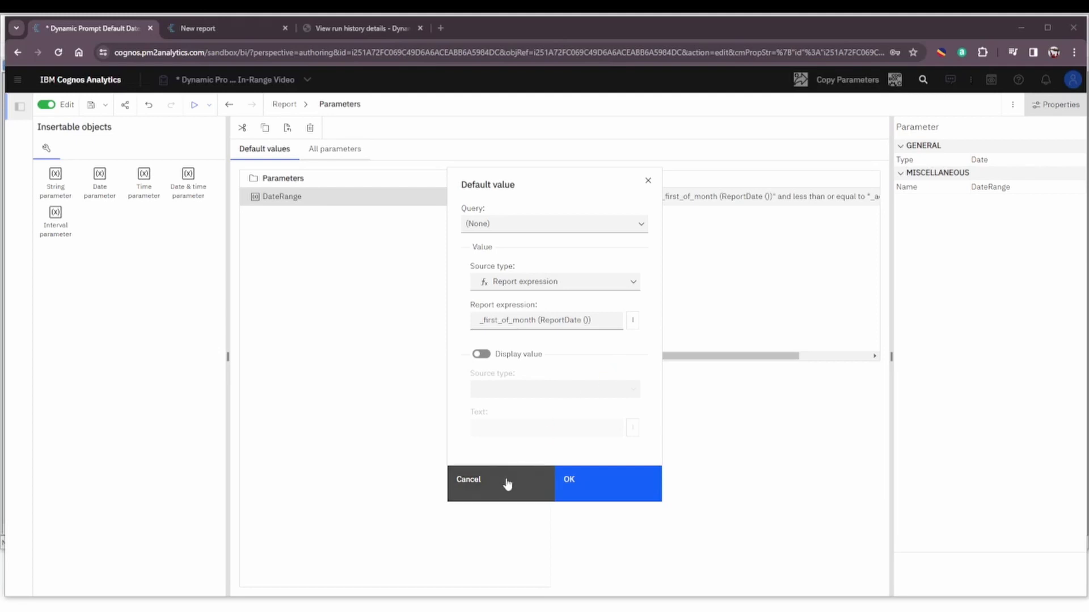
Close the default dialogs and view the In-Range Example report's daily schedule in Properties
click(508, 483)
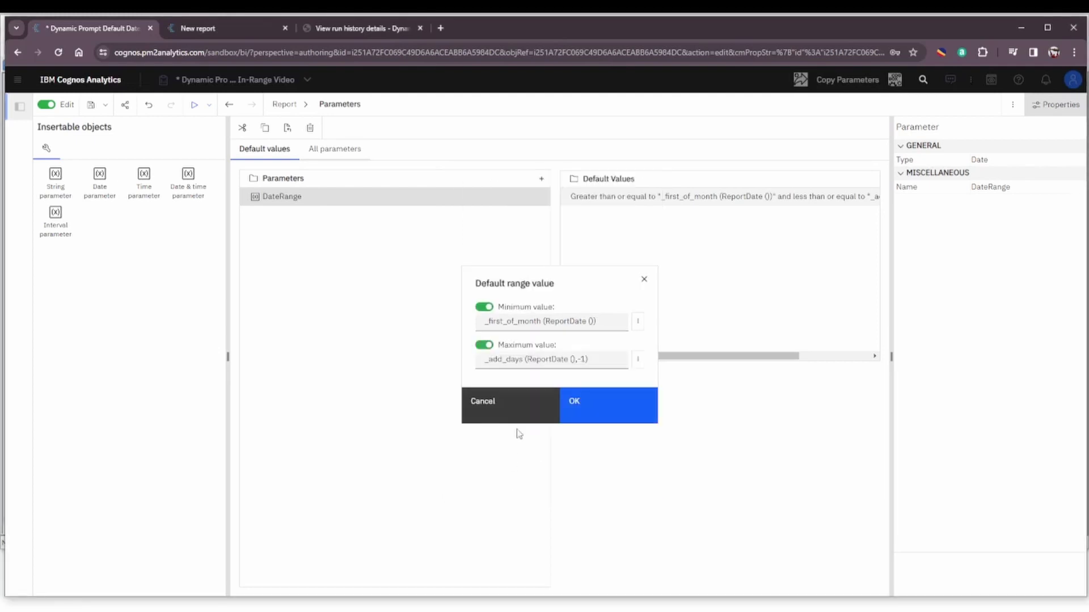
click(518, 403)
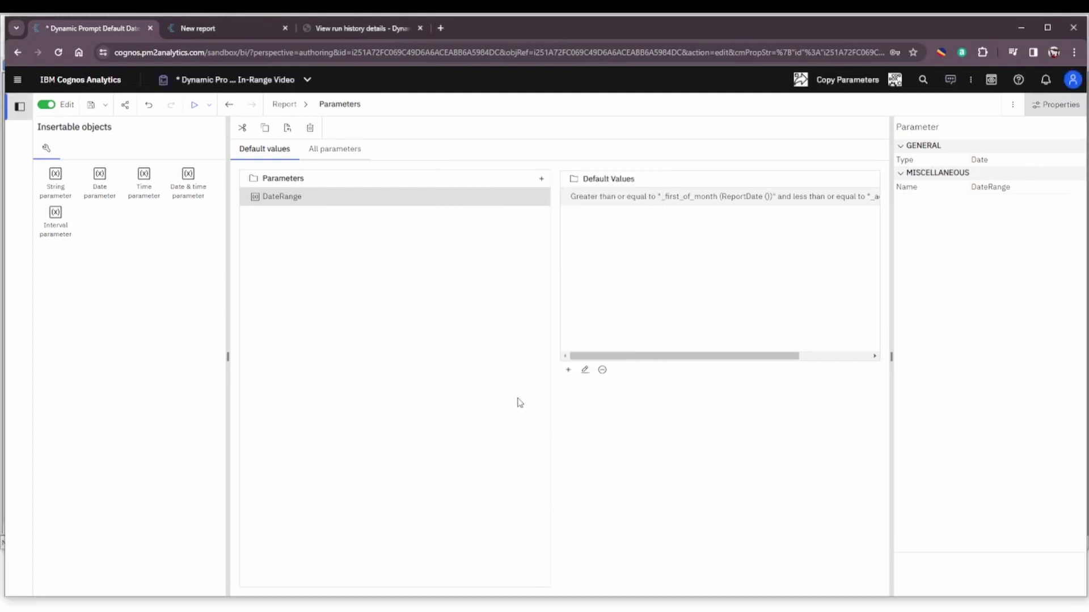
click(17, 79)
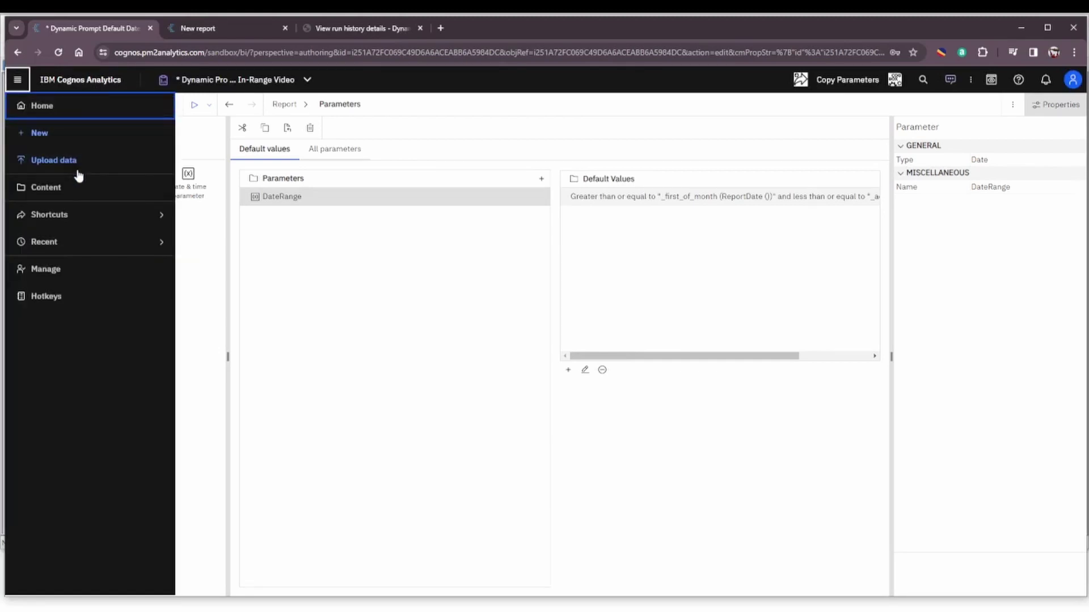
click(74, 111)
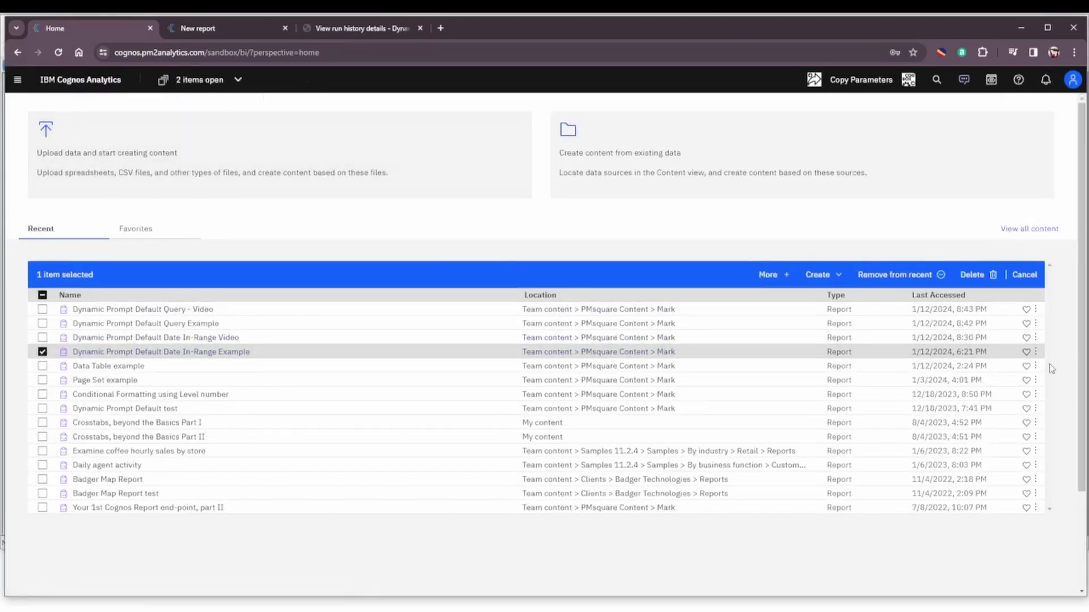
click(1034, 353)
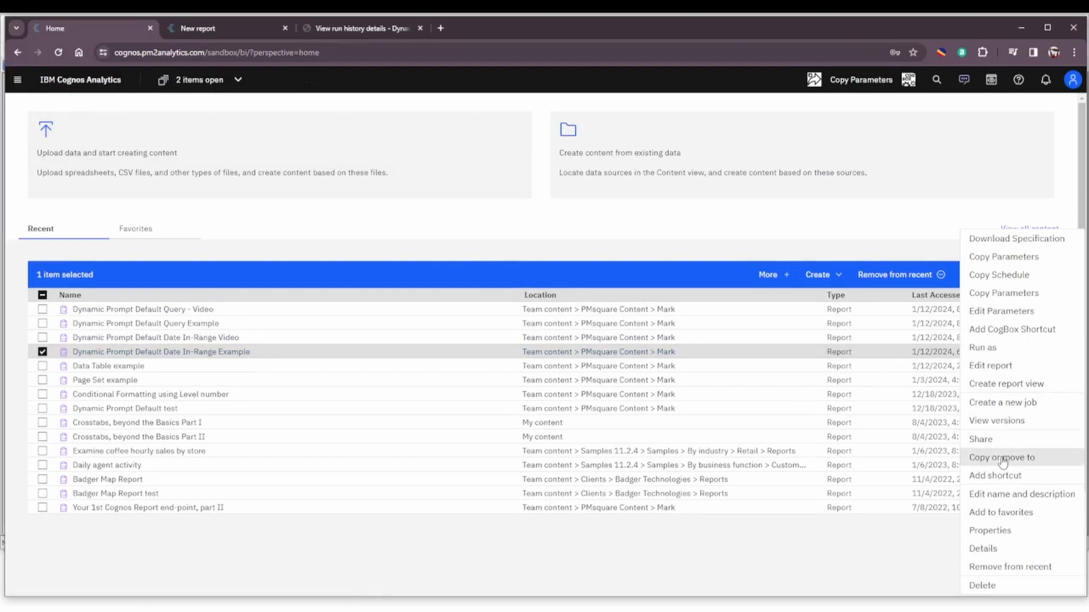
click(989, 530)
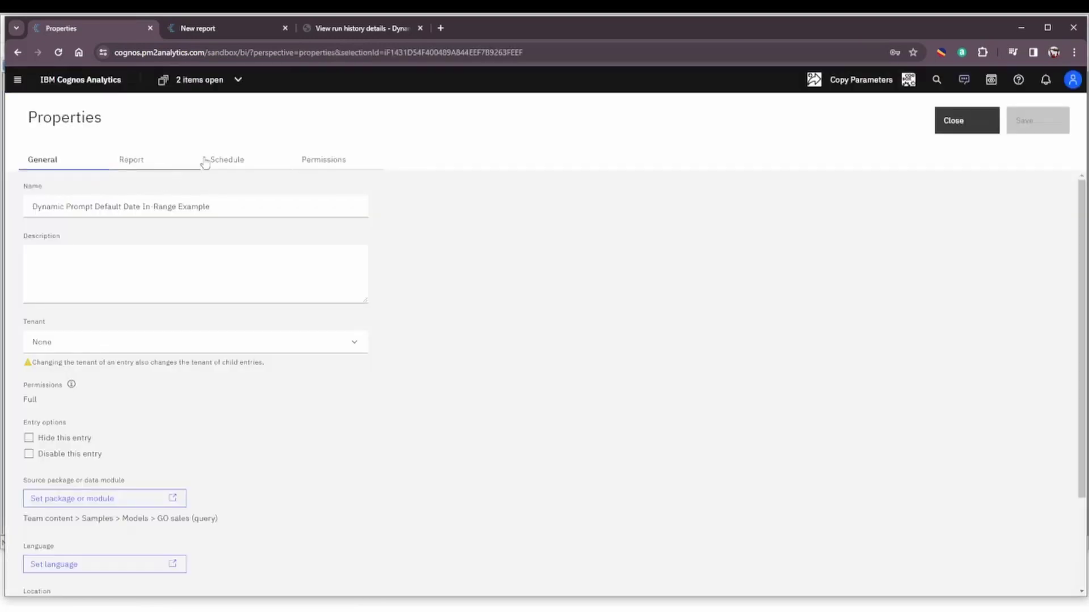
click(205, 162)
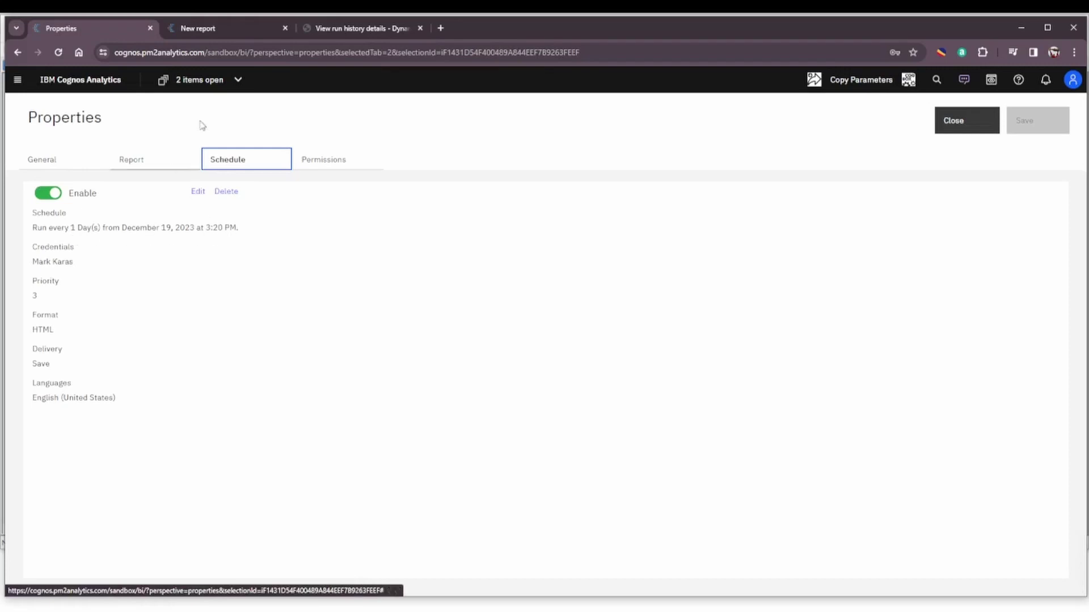
From run history, view the January 10, 2024 output version as HTML, then close it
click(364, 30)
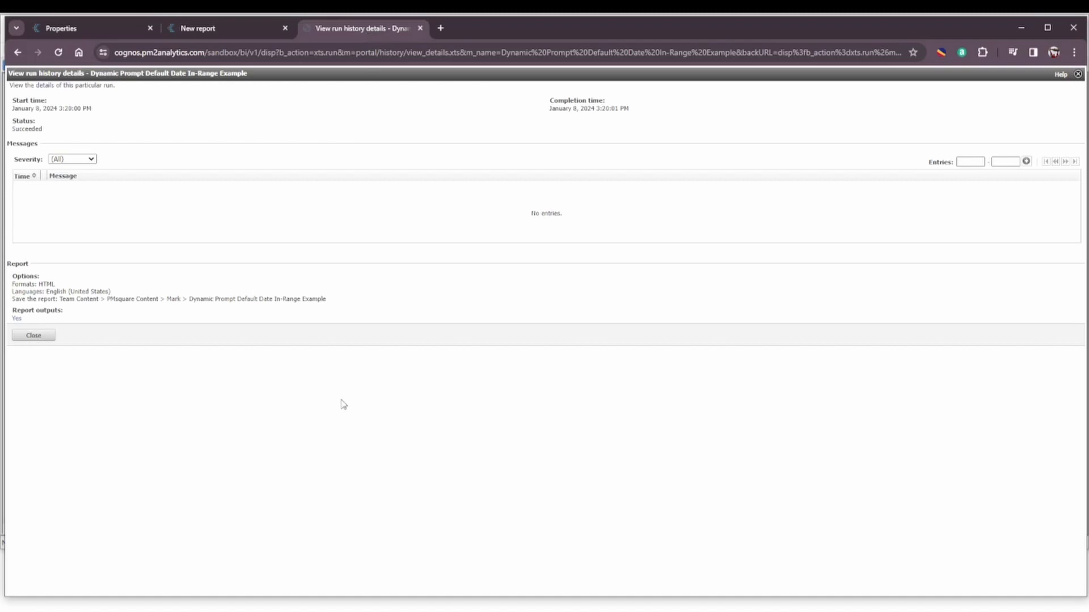
click(22, 318)
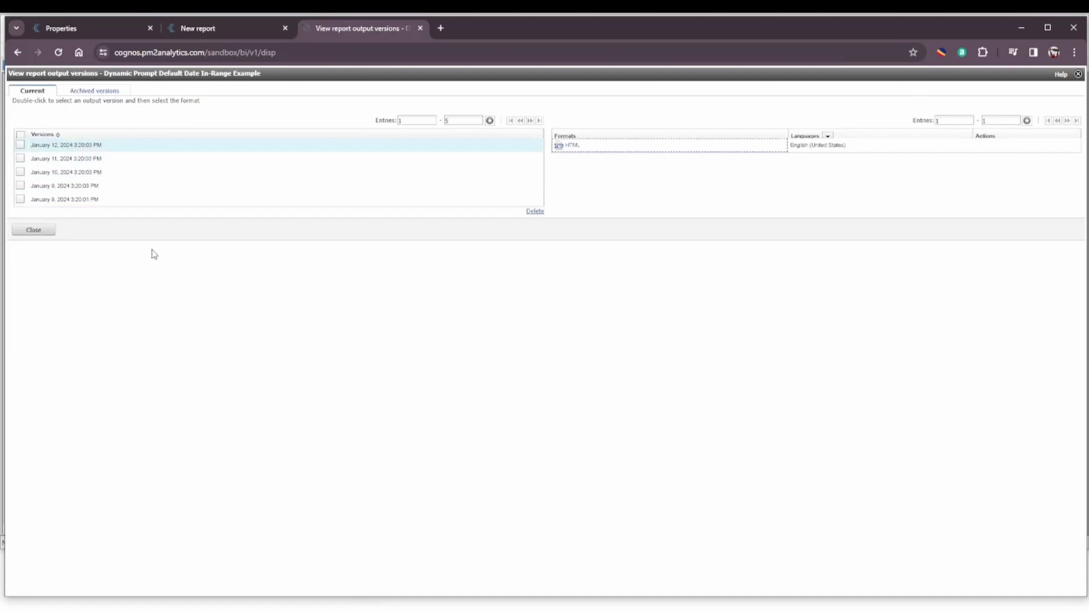
double_click(51, 173)
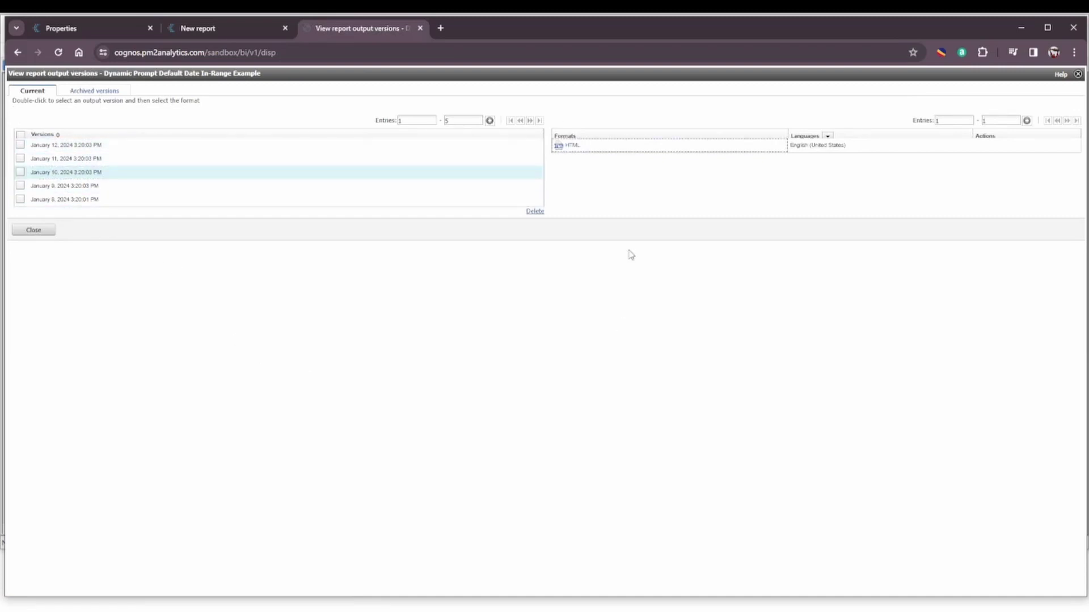
click(570, 146)
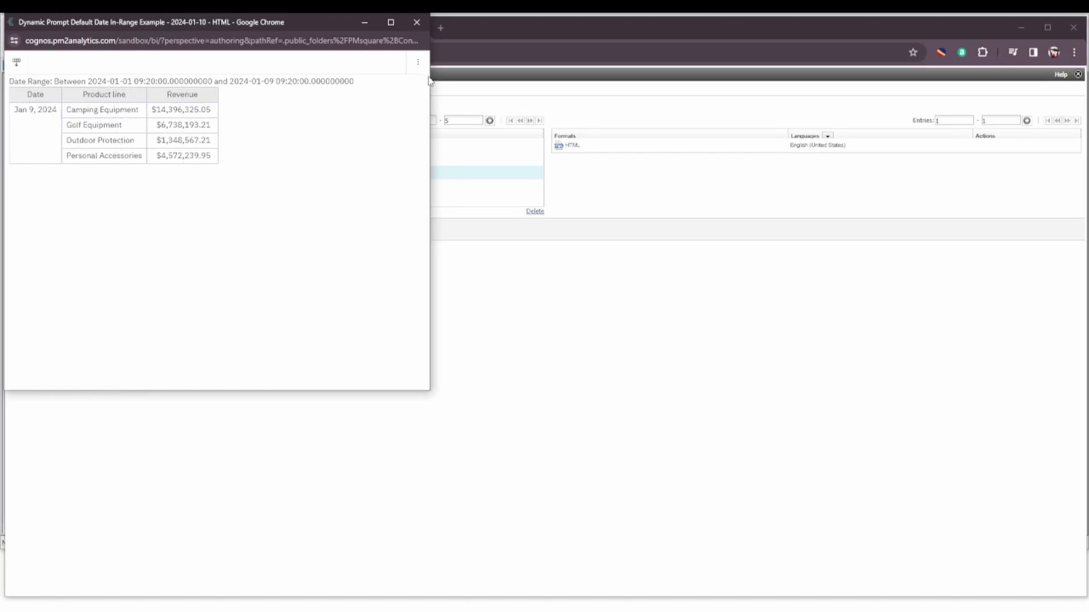
click(417, 23)
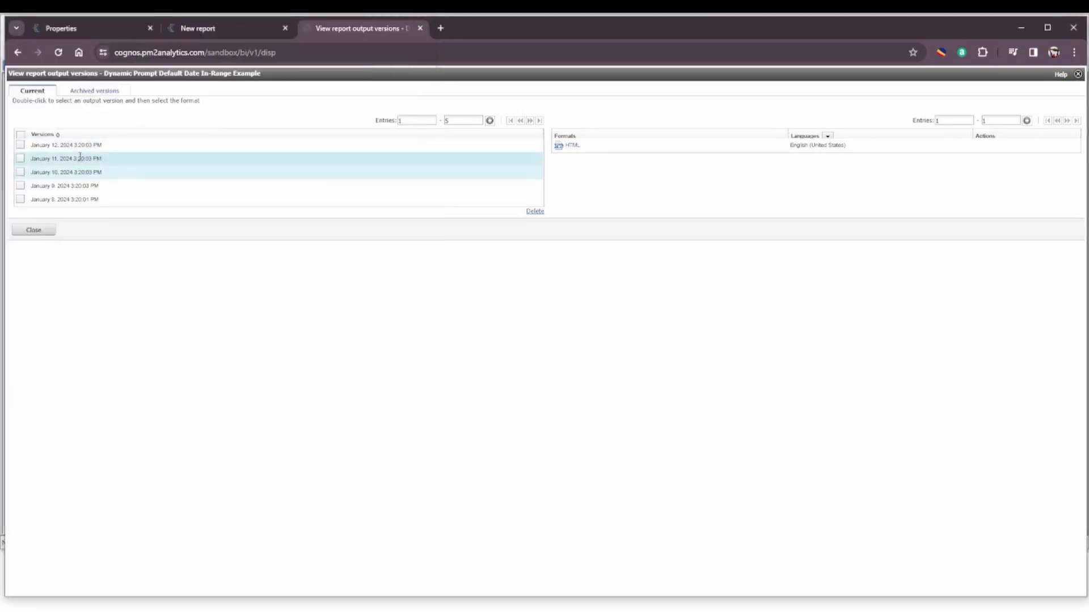
Open the January 11 saved HTML output, confirm its range ends 2024-01-10, and close it
click(20, 158)
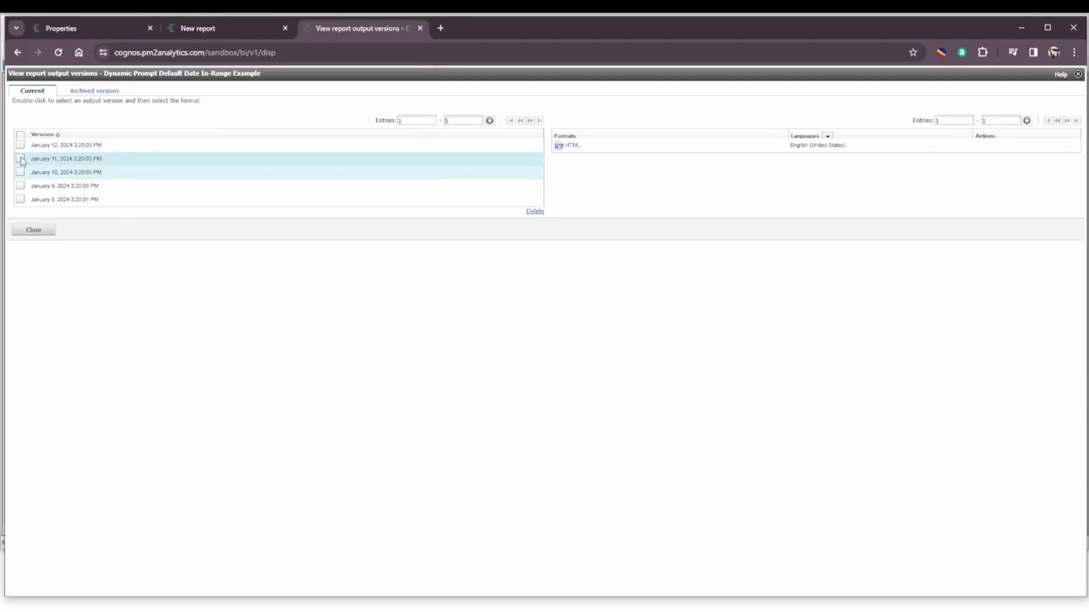
click(573, 146)
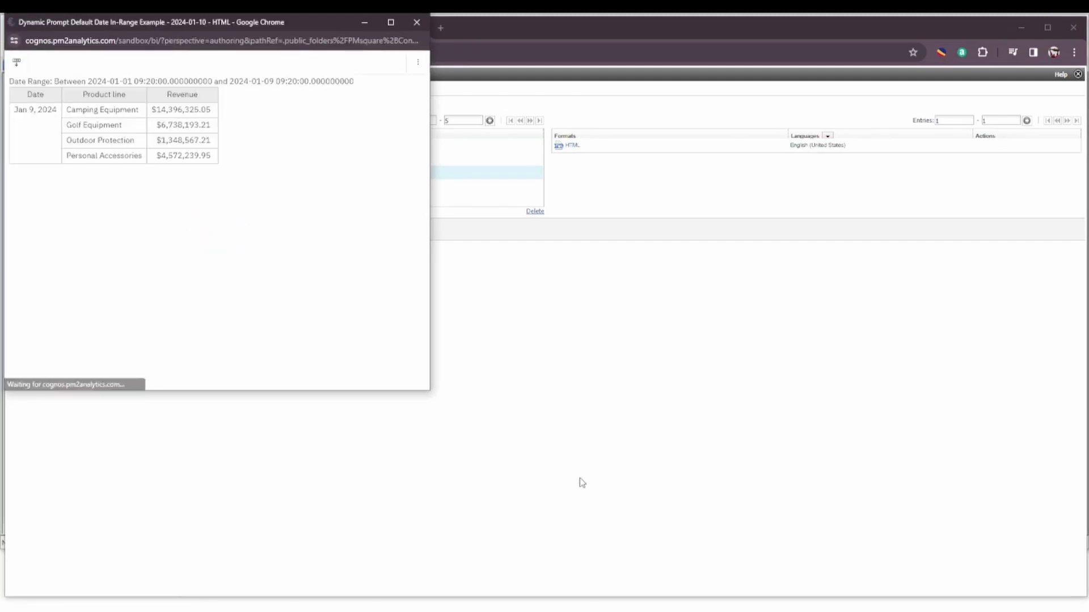
click(417, 22)
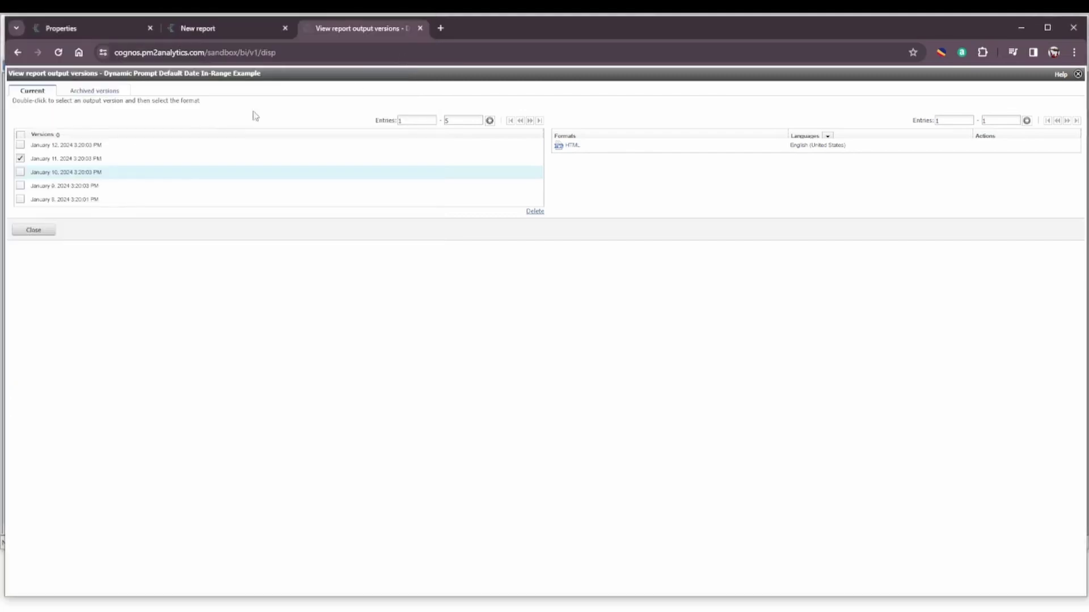
click(576, 147)
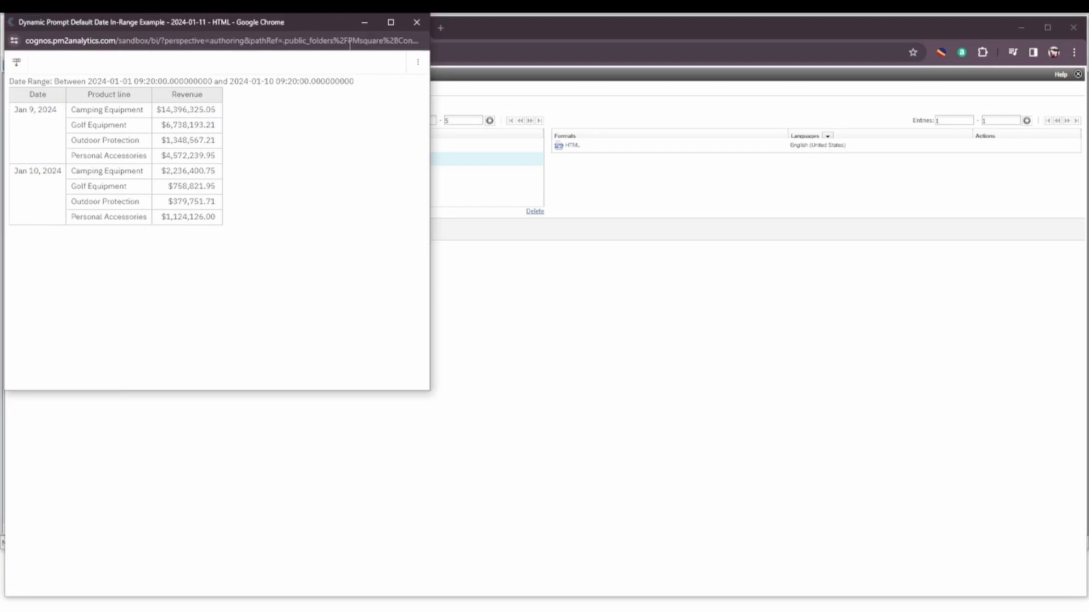
click(416, 22)
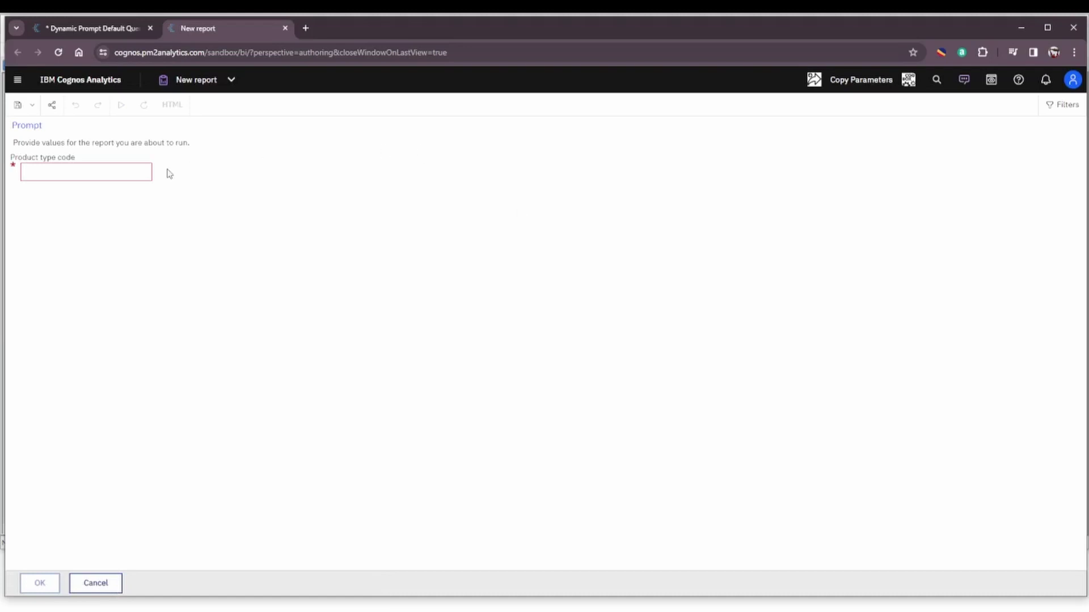
Run the report with product type code 951 and chart Insect Repellents revenue (65.7%)
click(73, 171)
text(951)
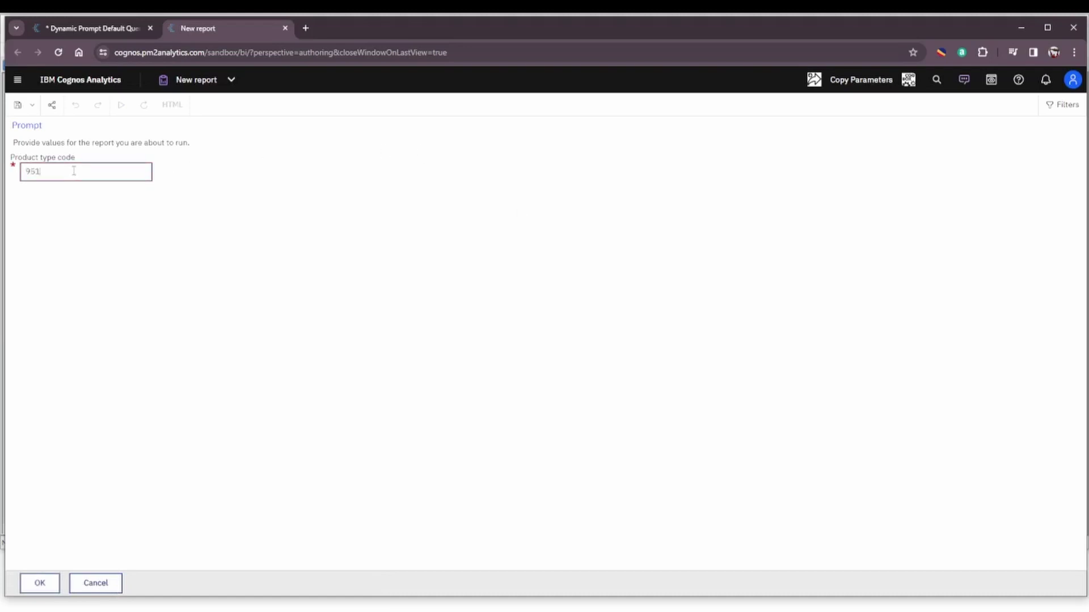
click(41, 583)
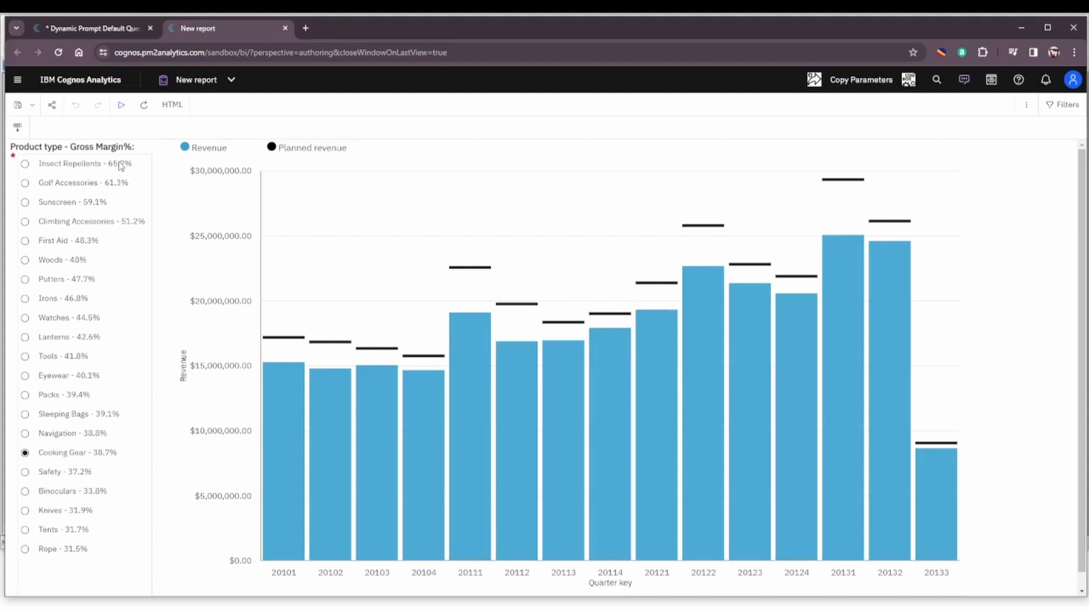
click(25, 164)
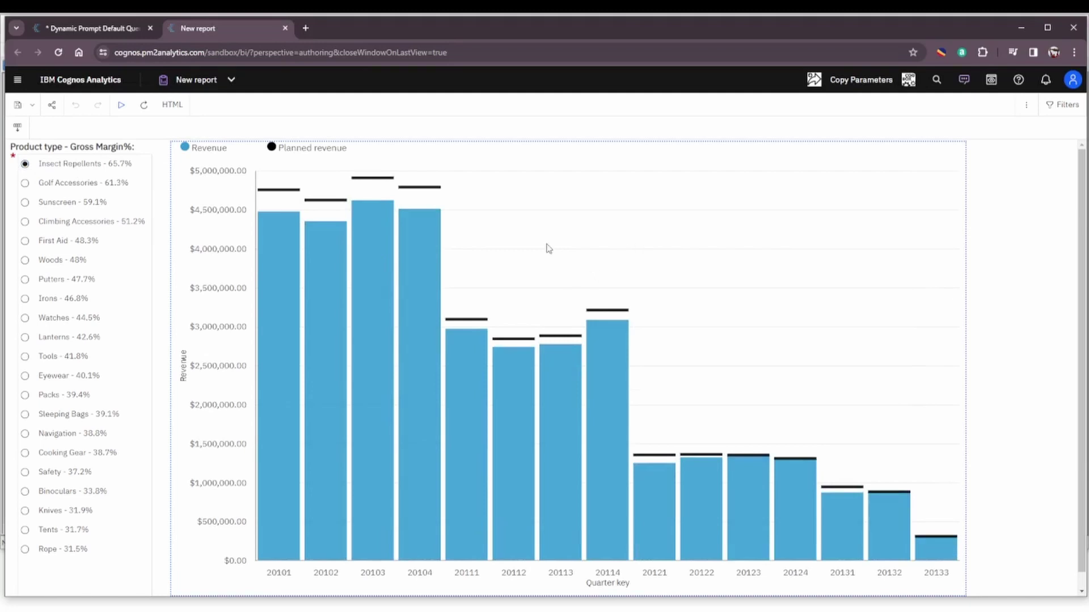
In the report design's Parameters page, select pProductType to view its (empty) default values
click(119, 32)
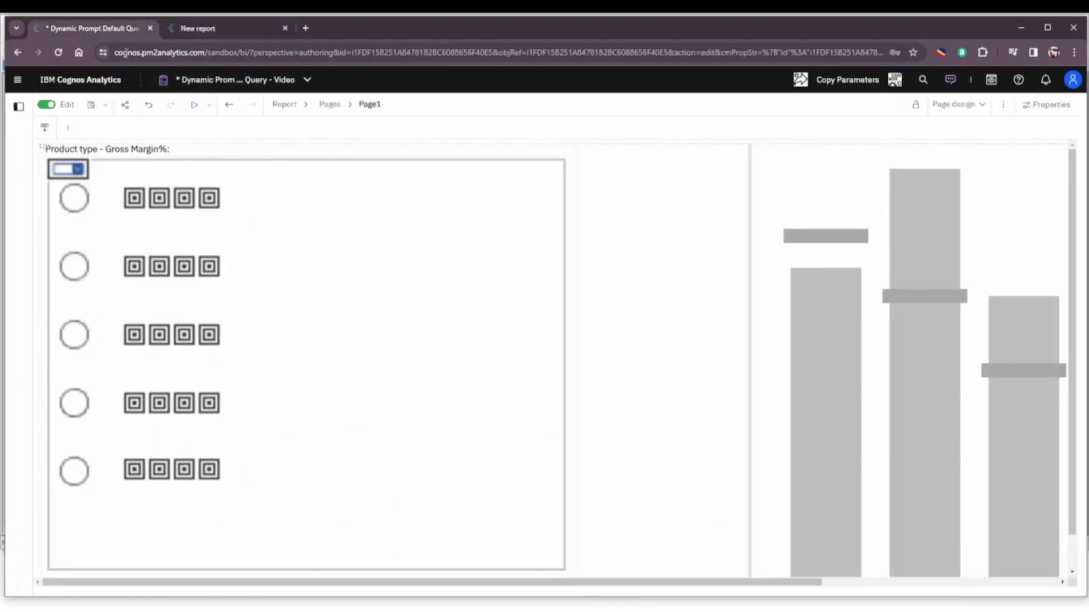
click(285, 104)
click(314, 288)
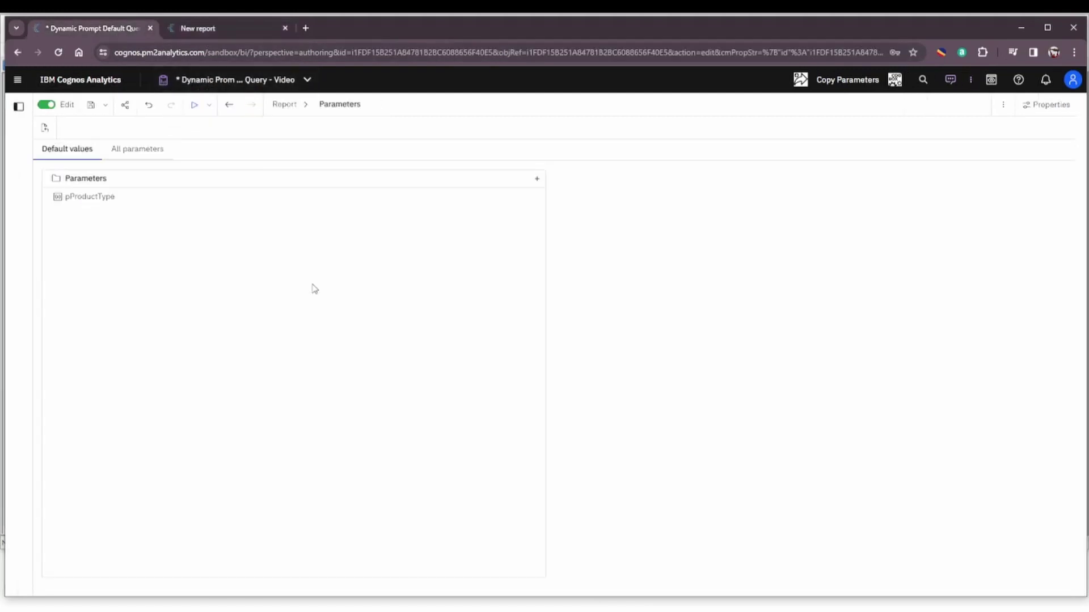
click(92, 200)
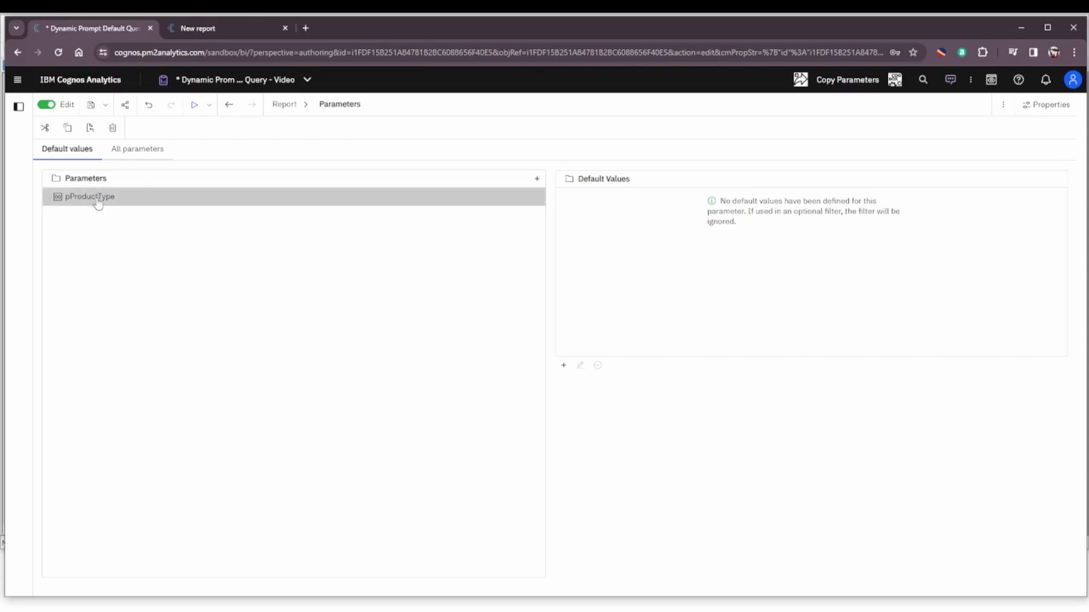
Add a default value from the prompt_Product type query using the Margin property and row limit 1
click(564, 367)
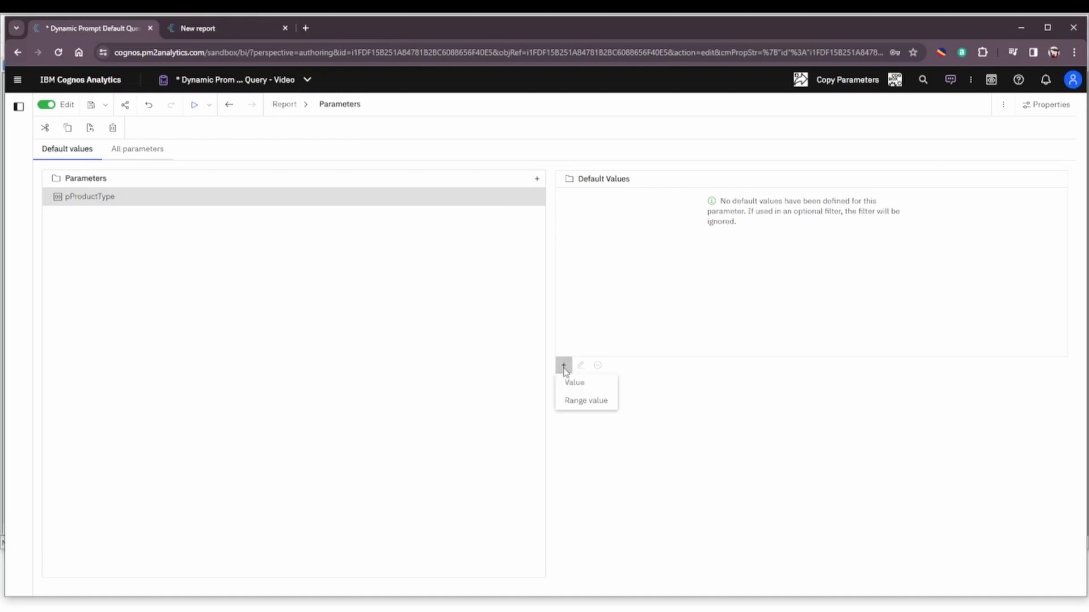
click(575, 386)
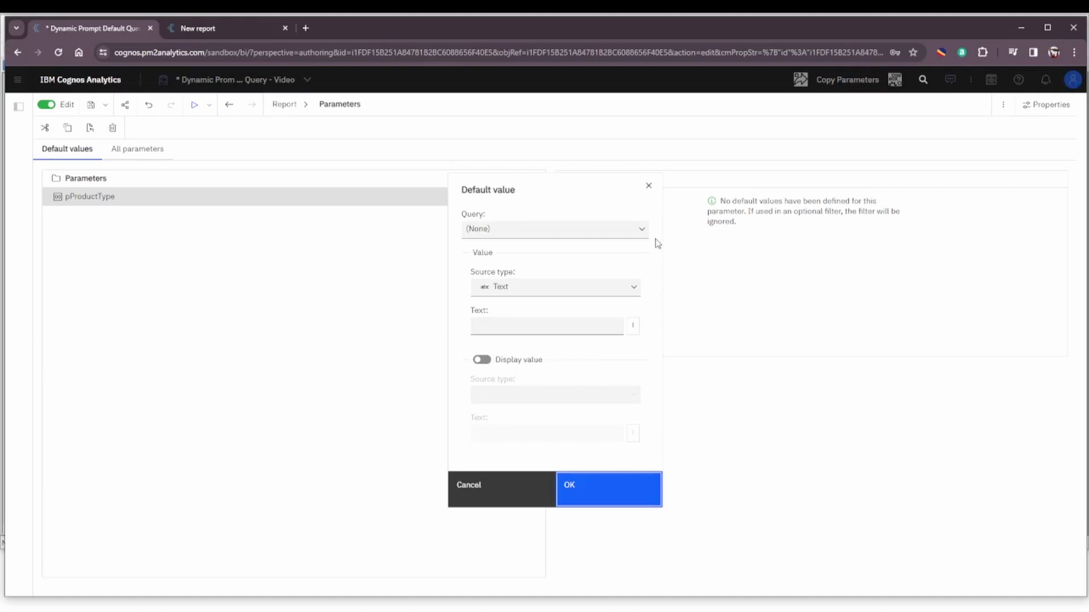
click(643, 229)
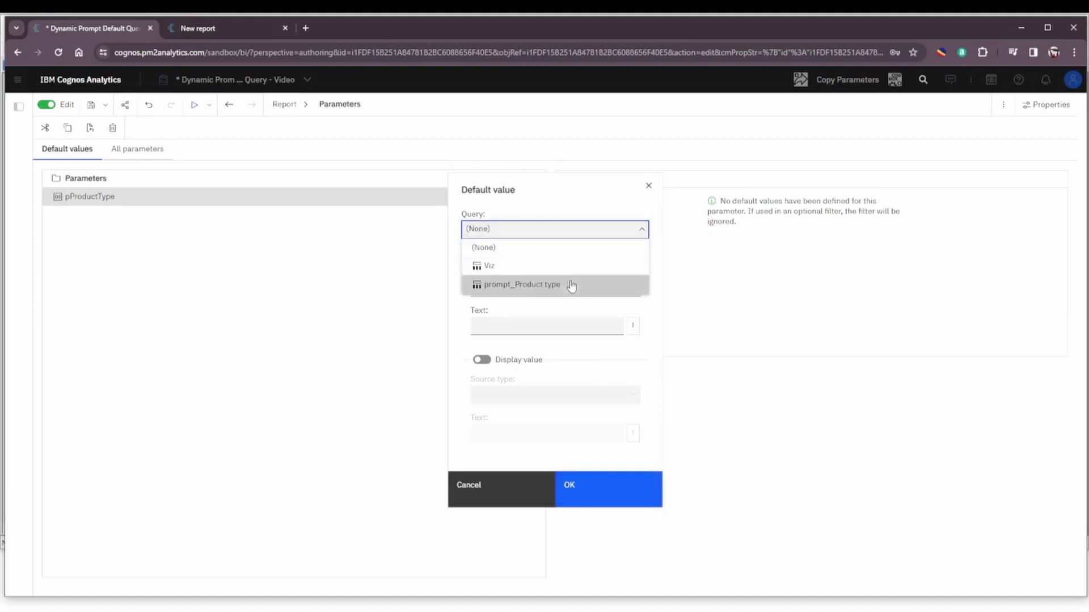
click(566, 286)
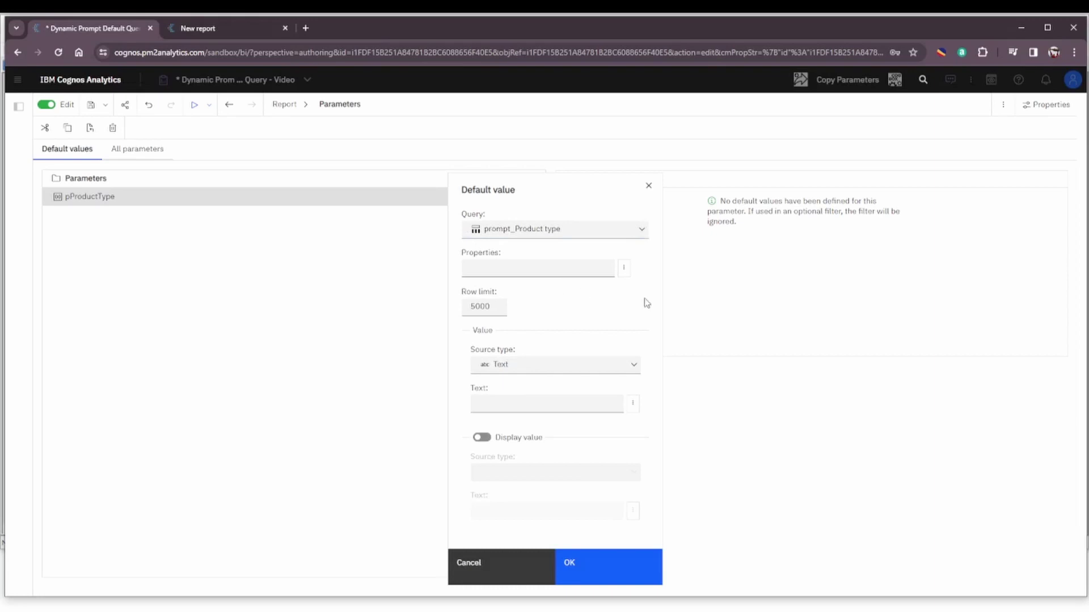
click(624, 267)
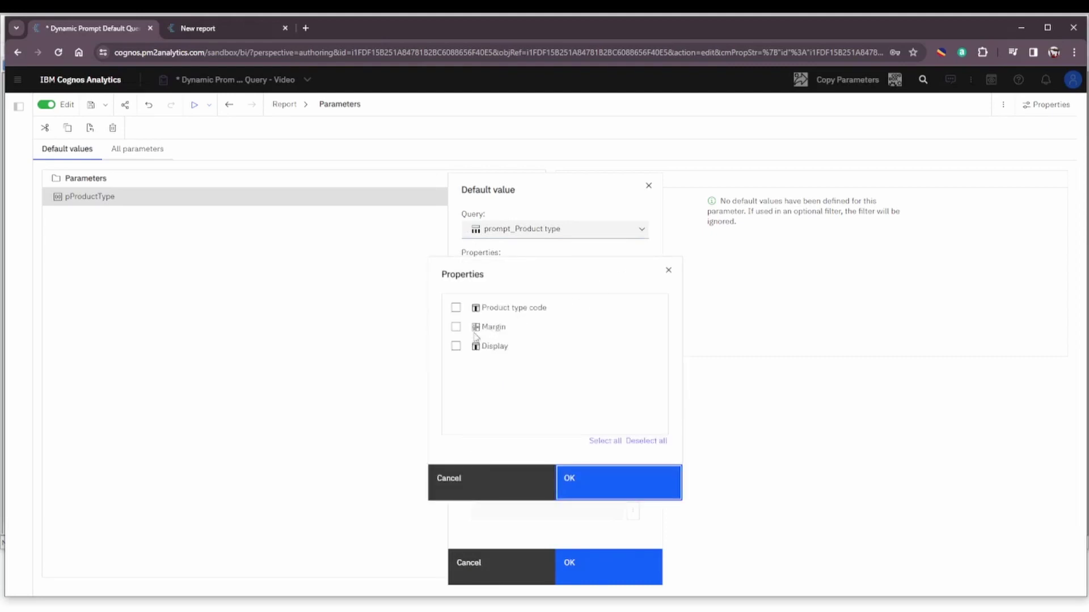
click(456, 326)
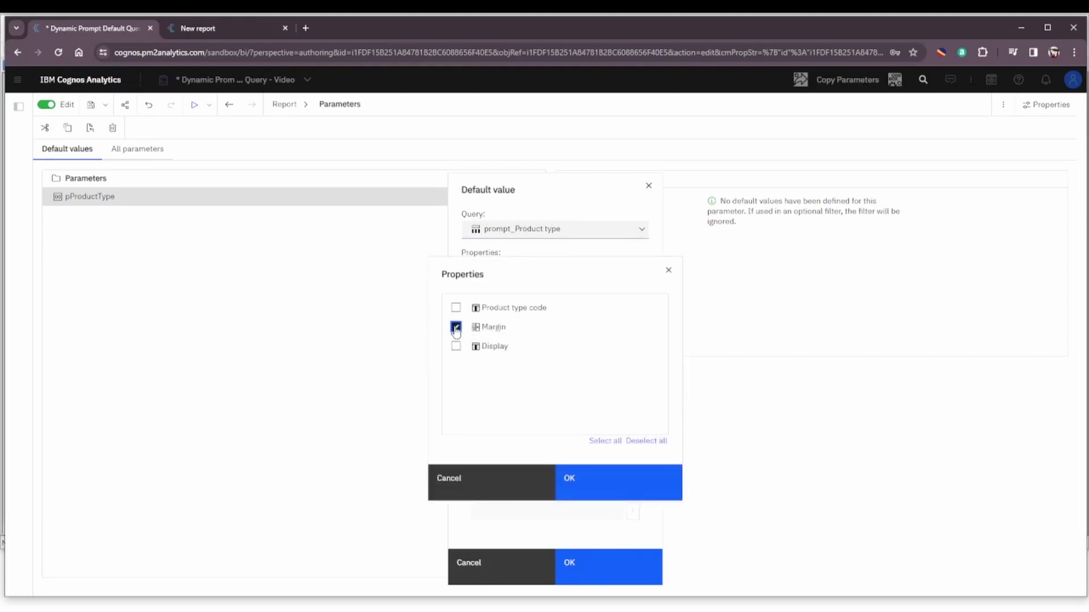
click(607, 478)
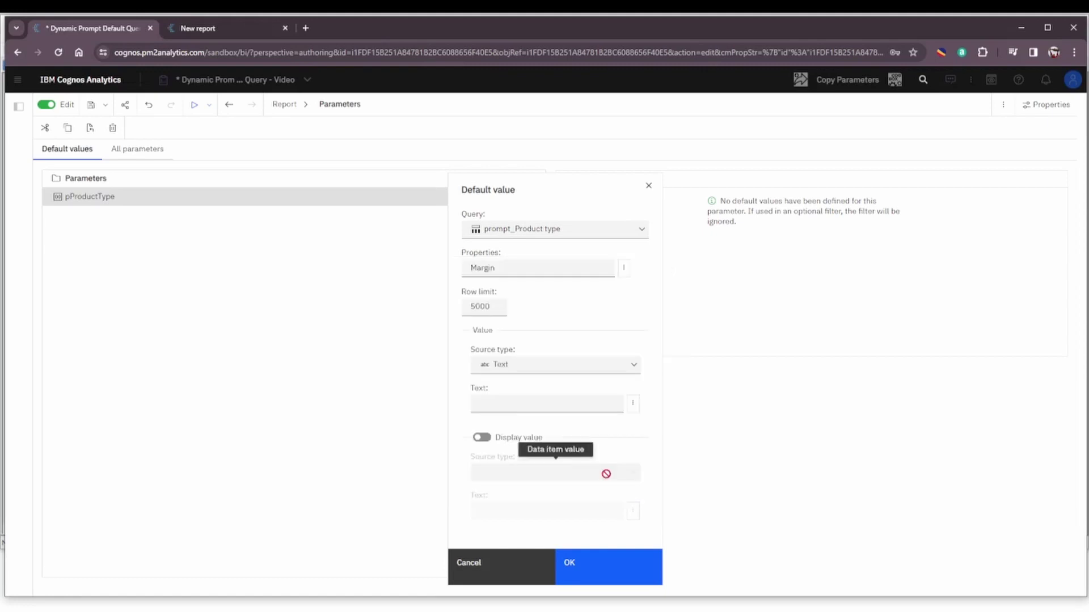
drag(499, 308, 455, 310)
text(1)
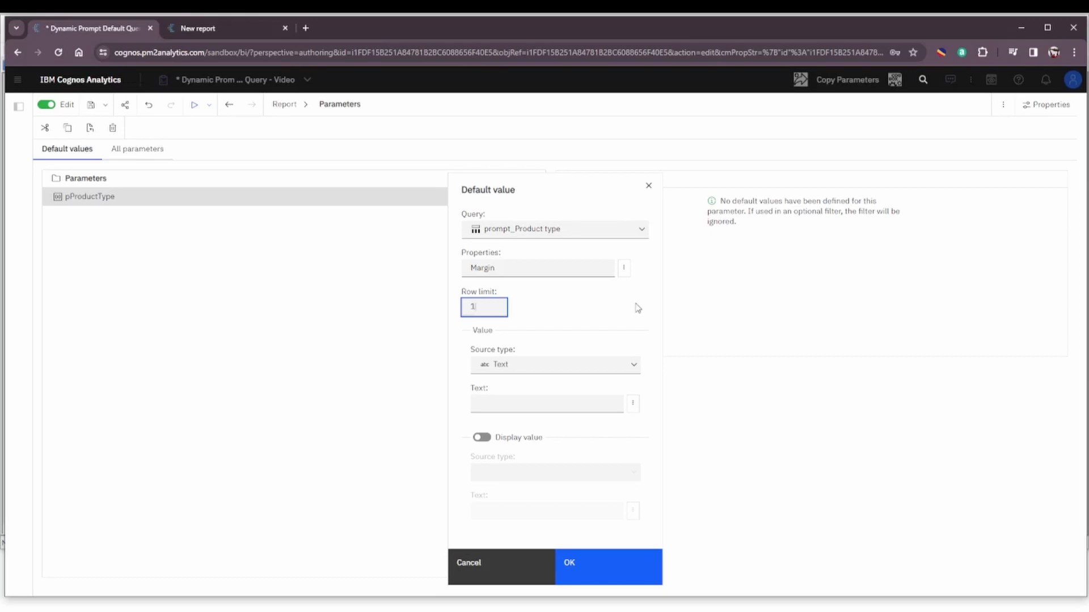
Take the default from the Product type code data item, displaying the Display data item
click(588, 364)
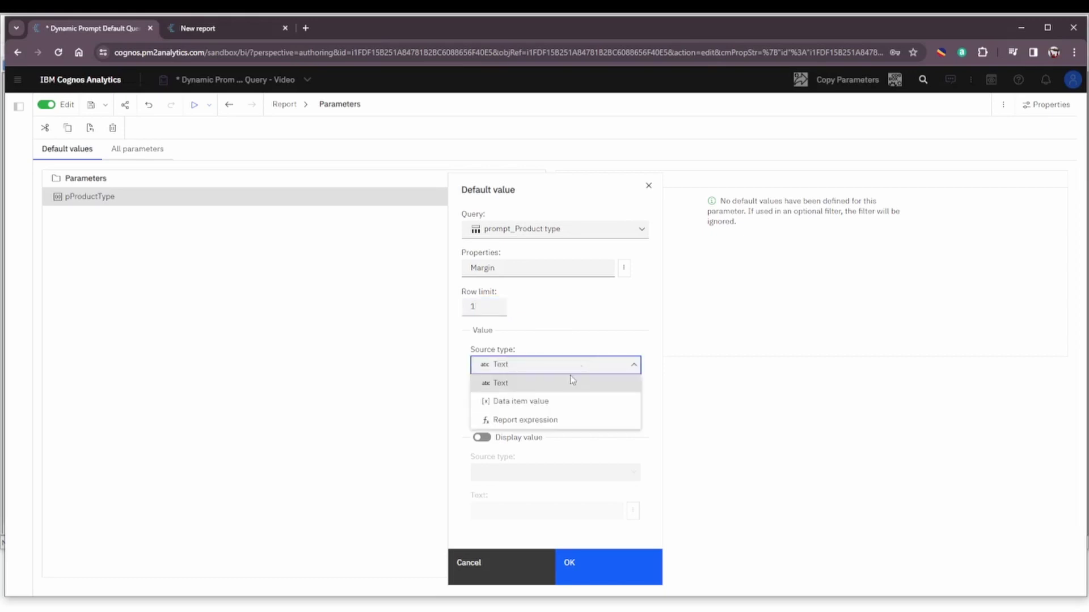
click(551, 401)
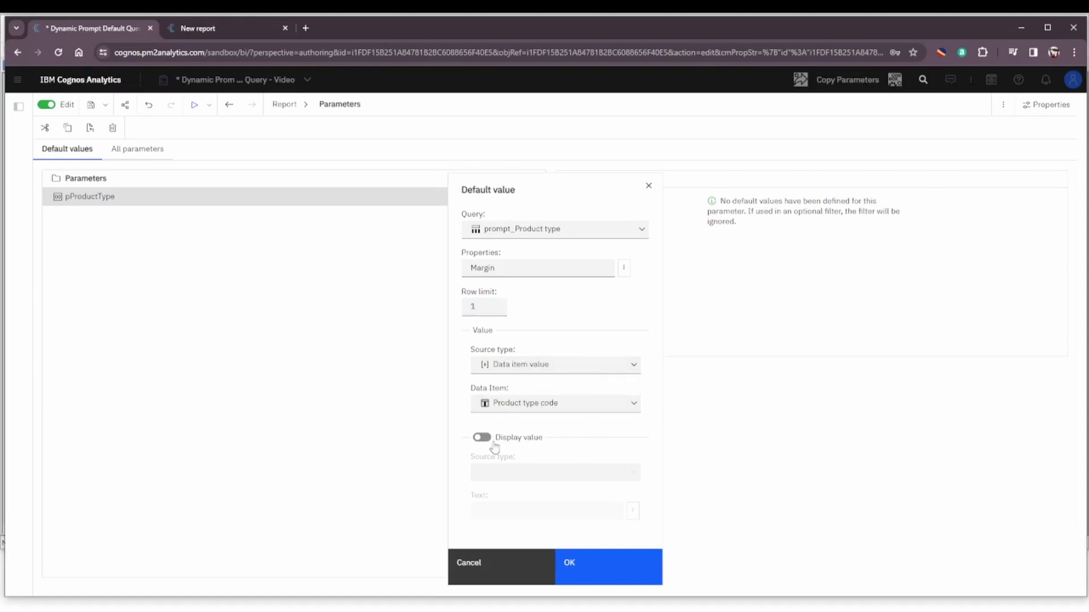
click(482, 439)
click(546, 473)
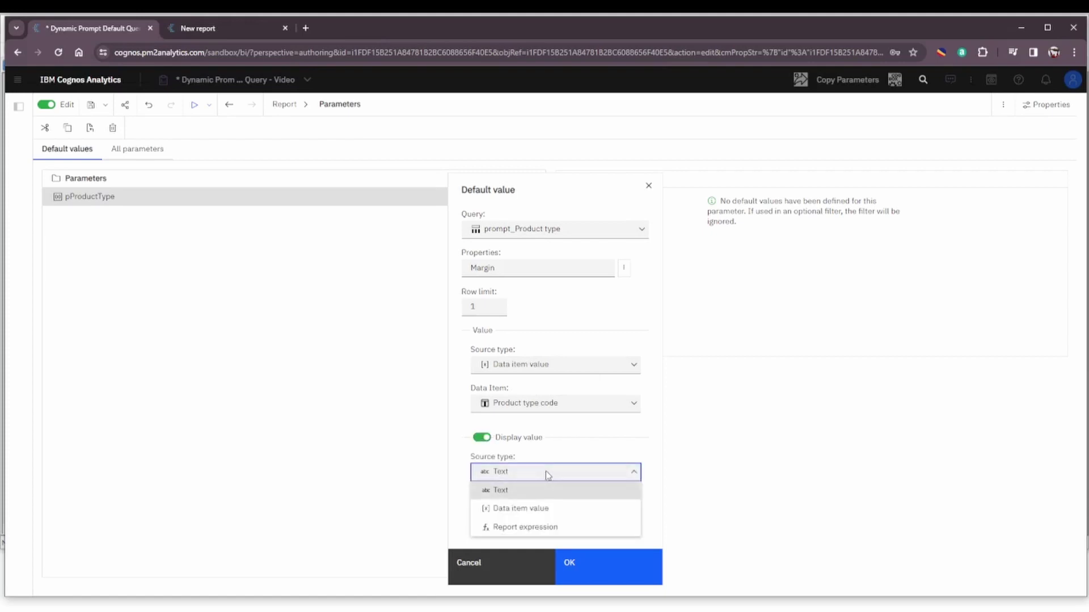
click(545, 508)
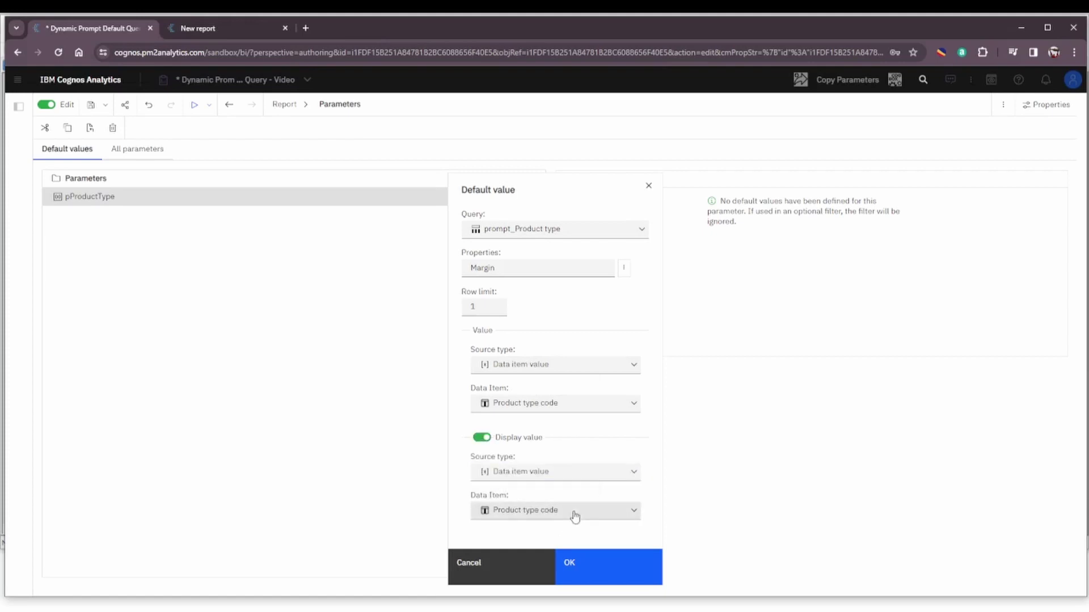
click(571, 514)
click(505, 566)
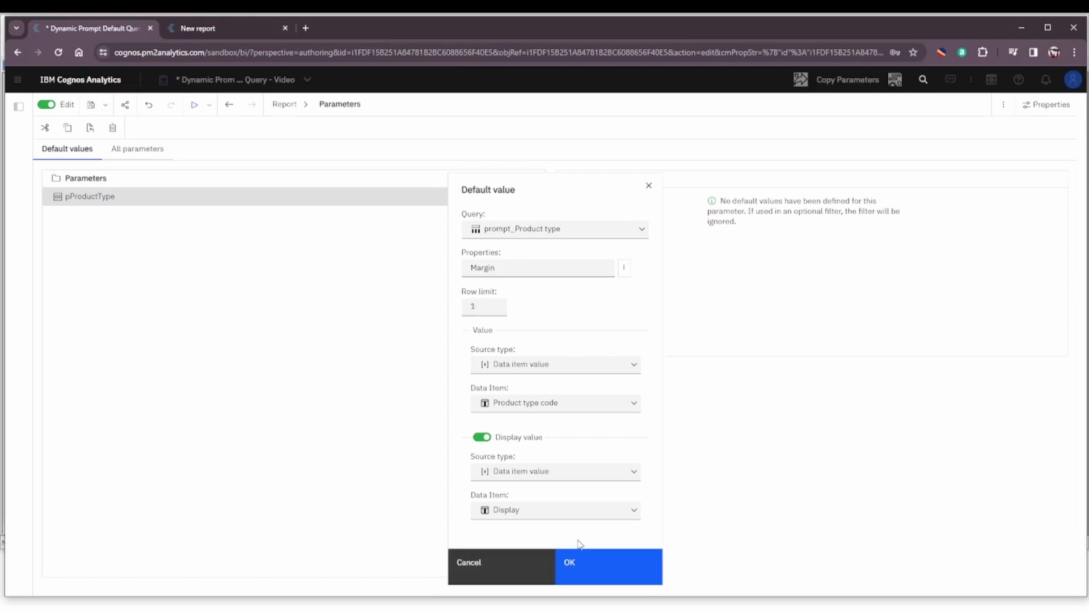
click(602, 570)
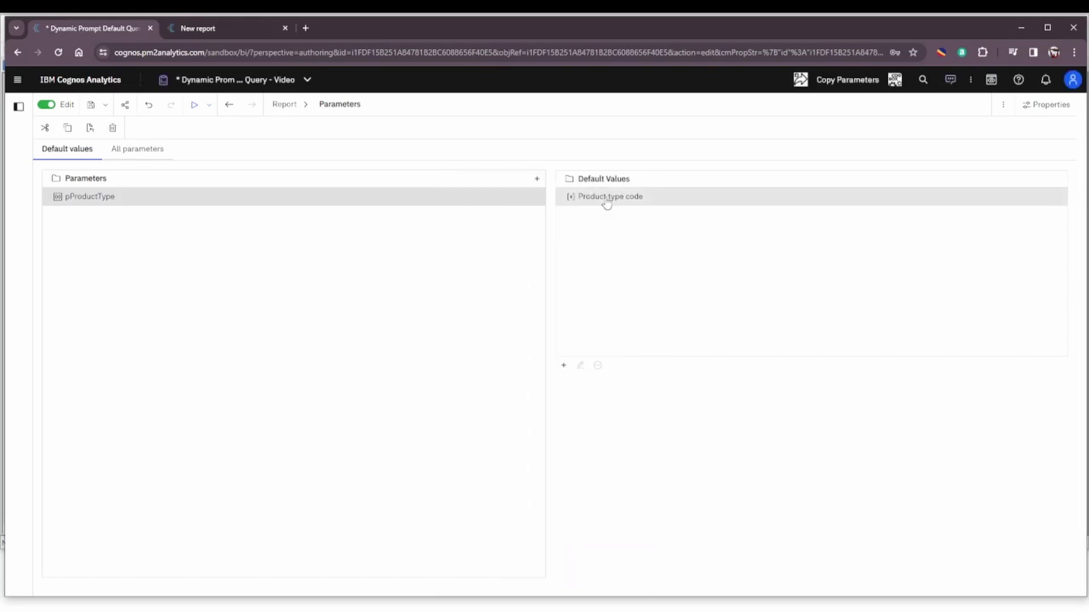